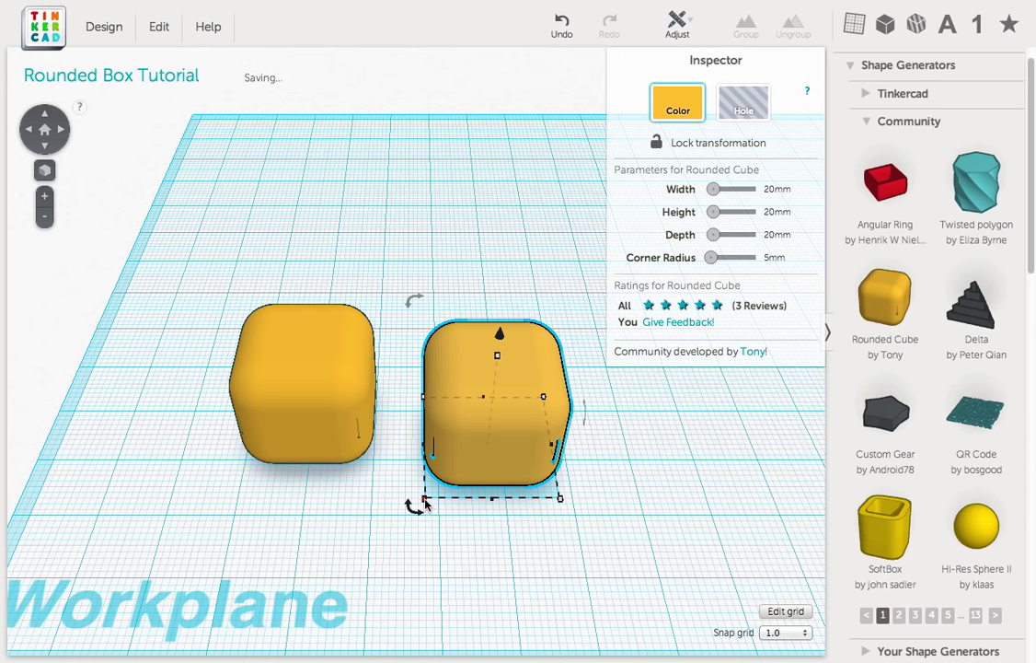
- Scale the second rounded cube down proportionally as a hole shape and place it inside the full-size rounded cube
{"action": "left_click_drag", "start_coordinate": [423, 497], "coordinate": [460, 473]}
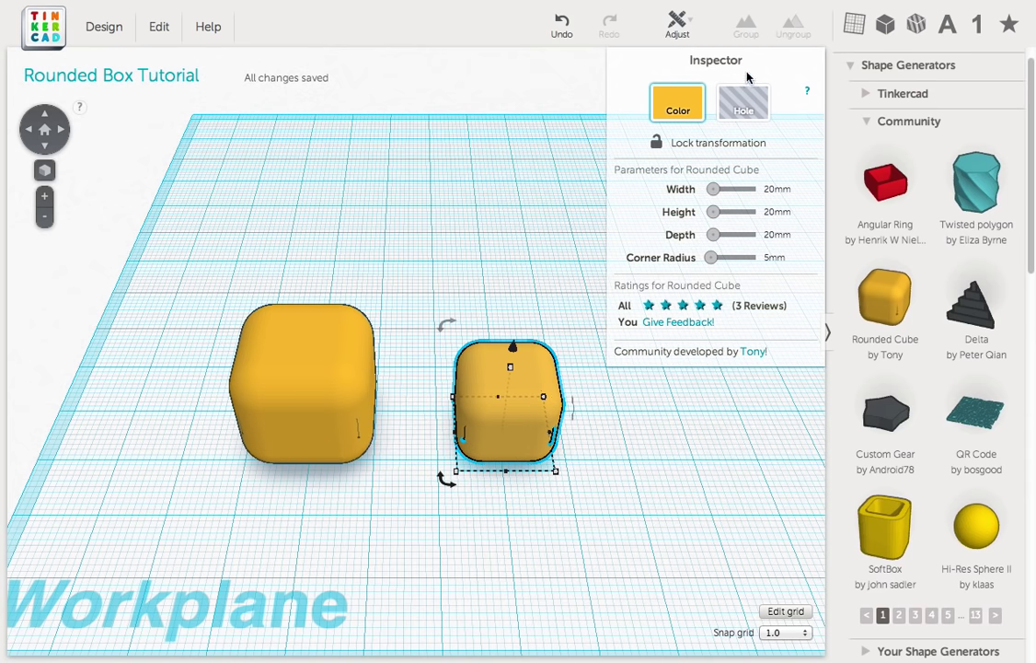
{"action": "left_click", "coordinate": [744, 103]}
{"action": "left_click_drag", "start_coordinate": [536, 434], "coordinate": [315, 422]}
- Align both rounded cubes by their centres along width, depth and height, and group them to hollow out the larger one
{"action": "left_click_drag", "start_coordinate": [379, 487], "coordinate": [197, 267]}
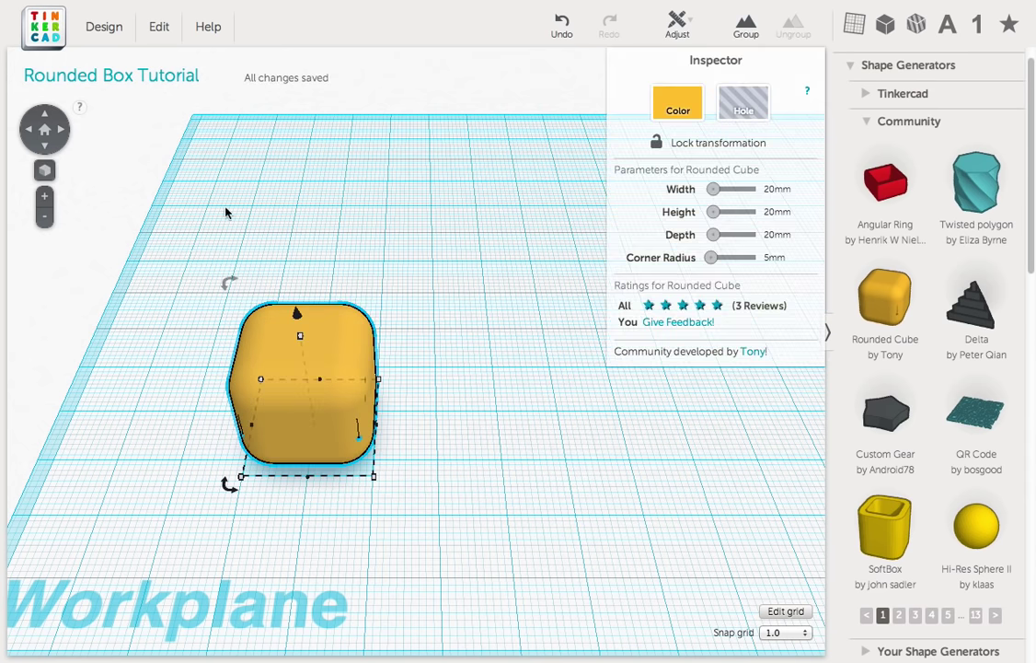
{"action": "left_click", "coordinate": [677, 24]}
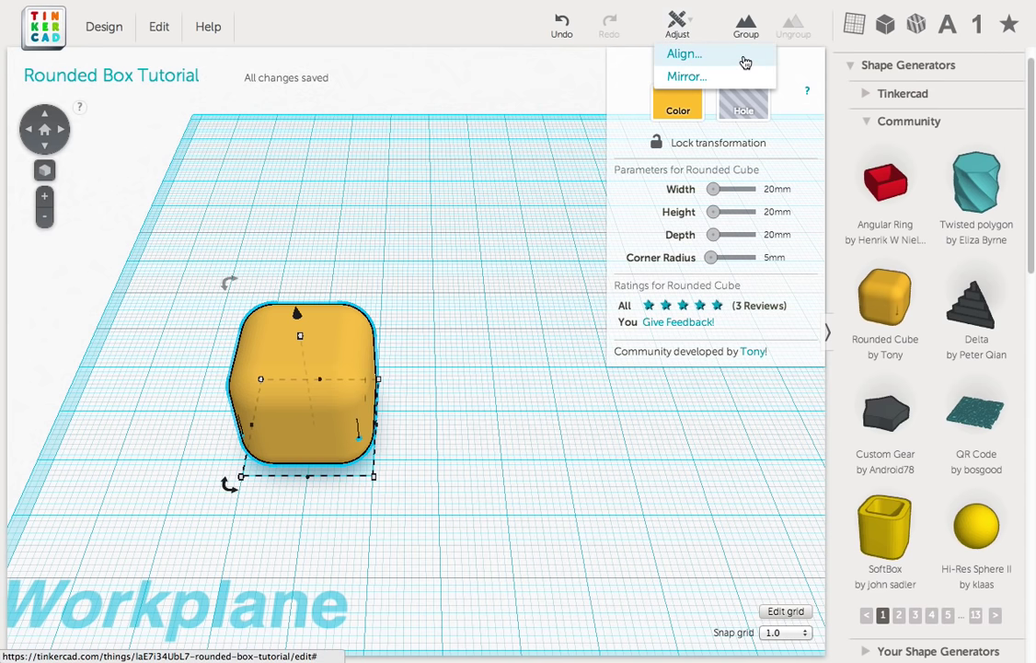
{"action": "left_click", "coordinate": [744, 58]}
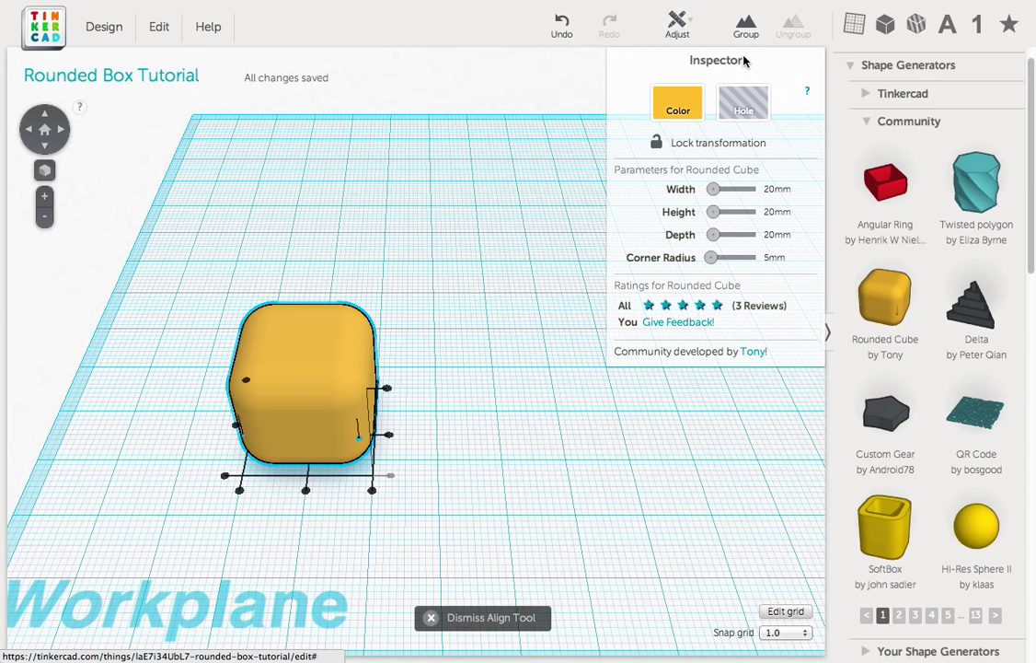
{"action": "left_click", "coordinate": [307, 492]}
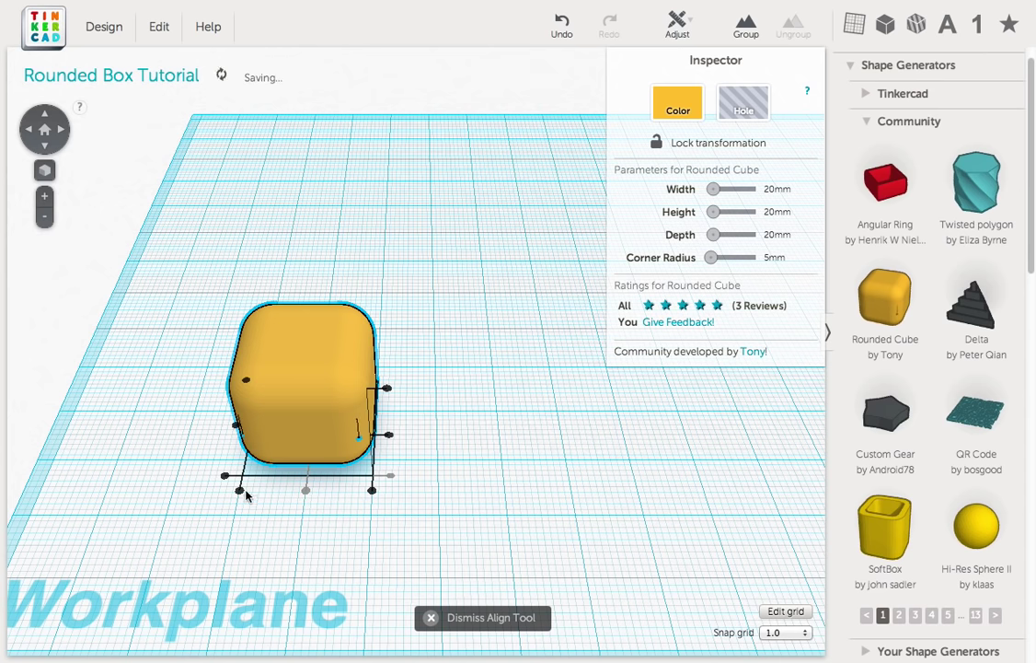
{"action": "left_click", "coordinate": [234, 425]}
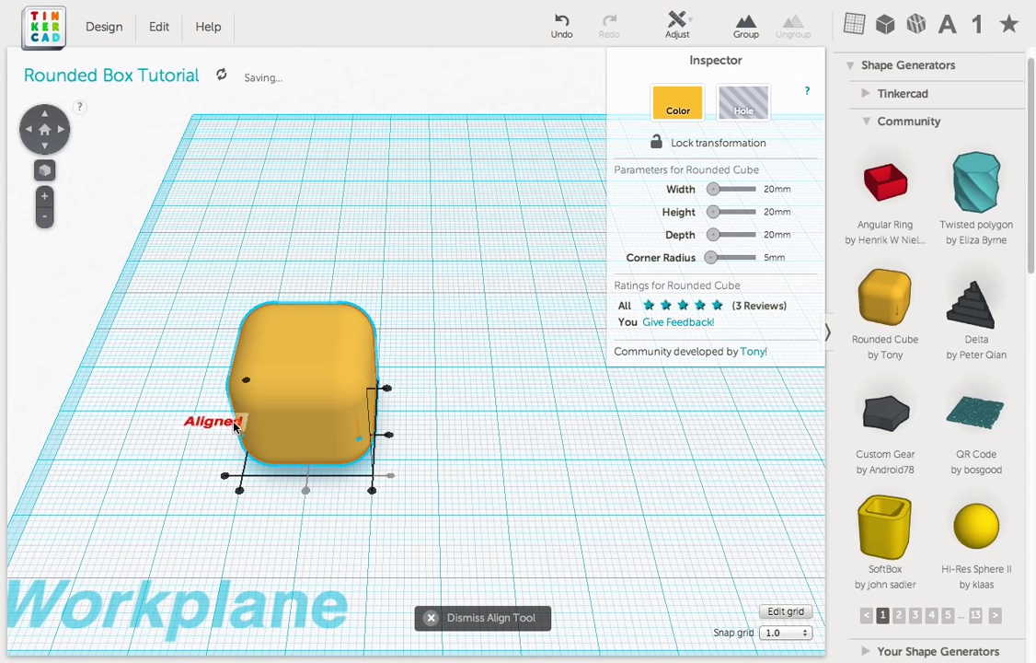
{"action": "left_click", "coordinate": [388, 436]}
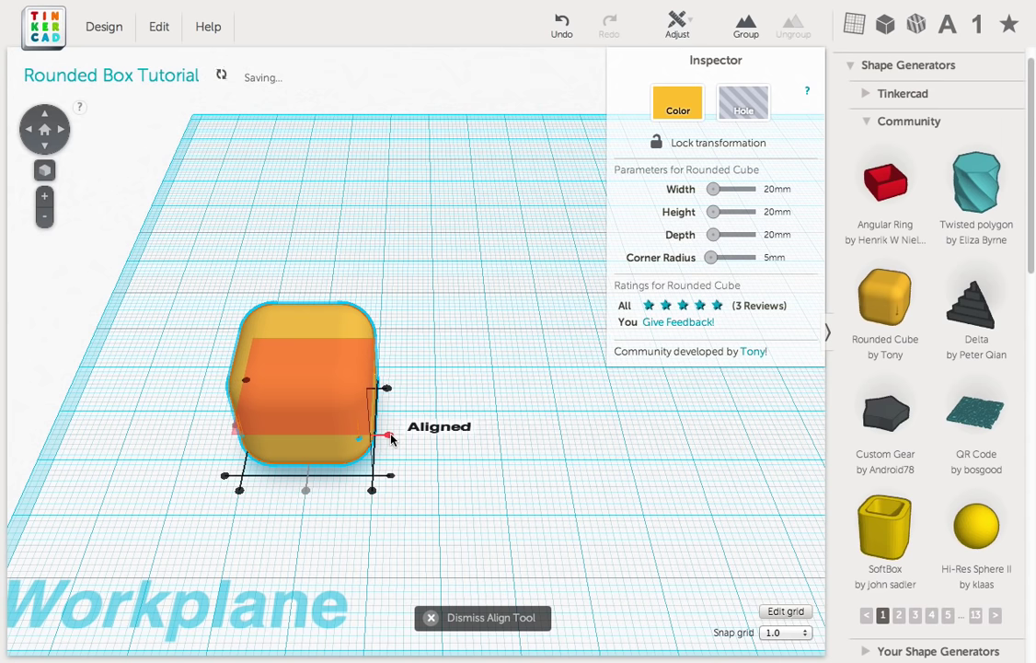
{"action": "left_click", "coordinate": [746, 25]}
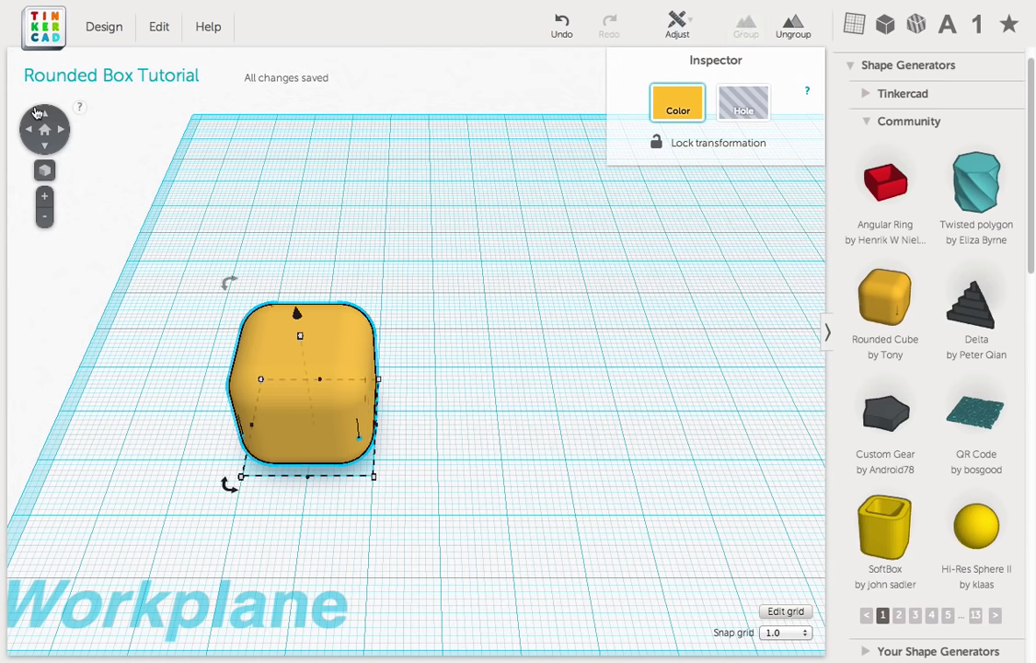
- Duplicate the hollow rounded cube and move the copy behind the original, clear of it on the workplane
{"action": "left_click", "coordinate": [156, 28]}
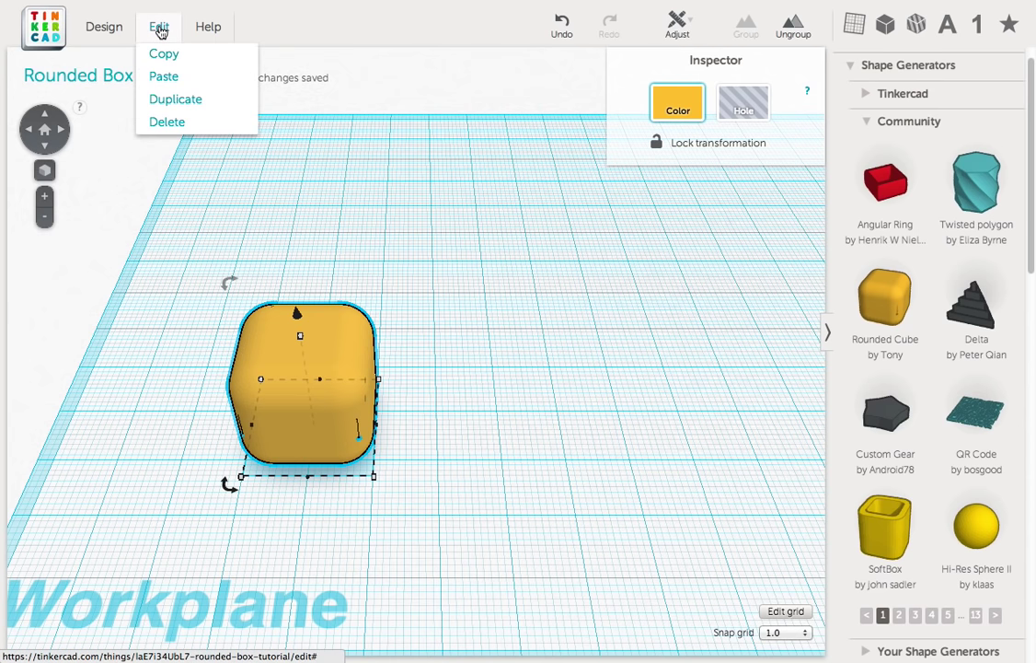
{"action": "left_click", "coordinate": [232, 107]}
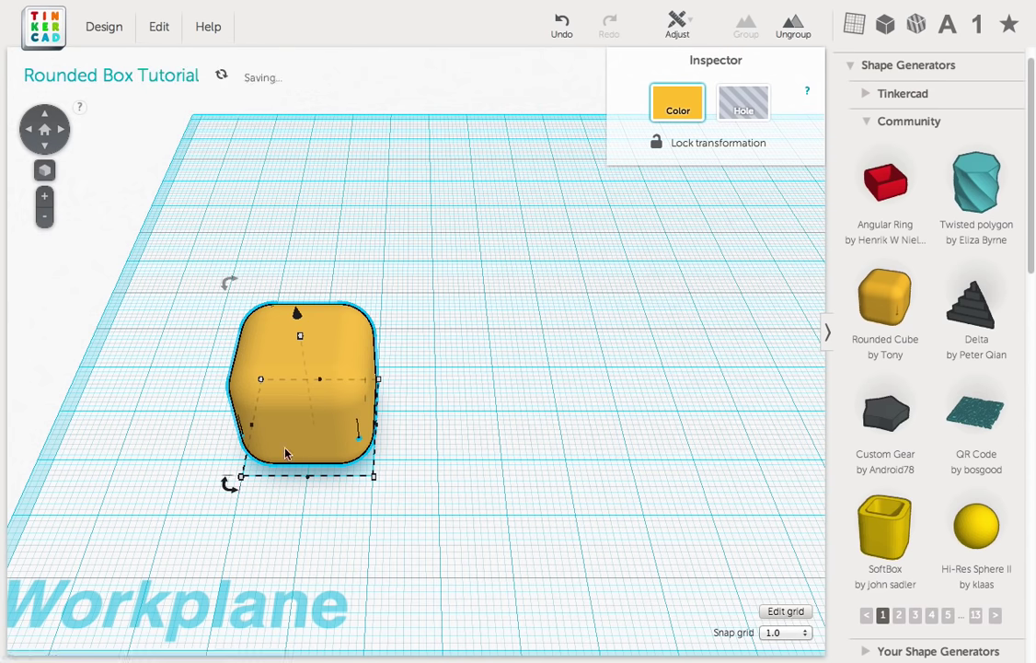
{"action": "left_click_drag", "start_coordinate": [289, 438], "coordinate": [453, 315]}
- Add a Box in front of the two cubes, reshape it into a thin slab raised above the workplane, and make it a hole
{"action": "scroll", "coordinate": [954, 465], "scroll_direction": "down", "scroll_amount": 3}
{"action": "scroll", "coordinate": [889, 350], "scroll_direction": "down", "scroll_amount": 2}
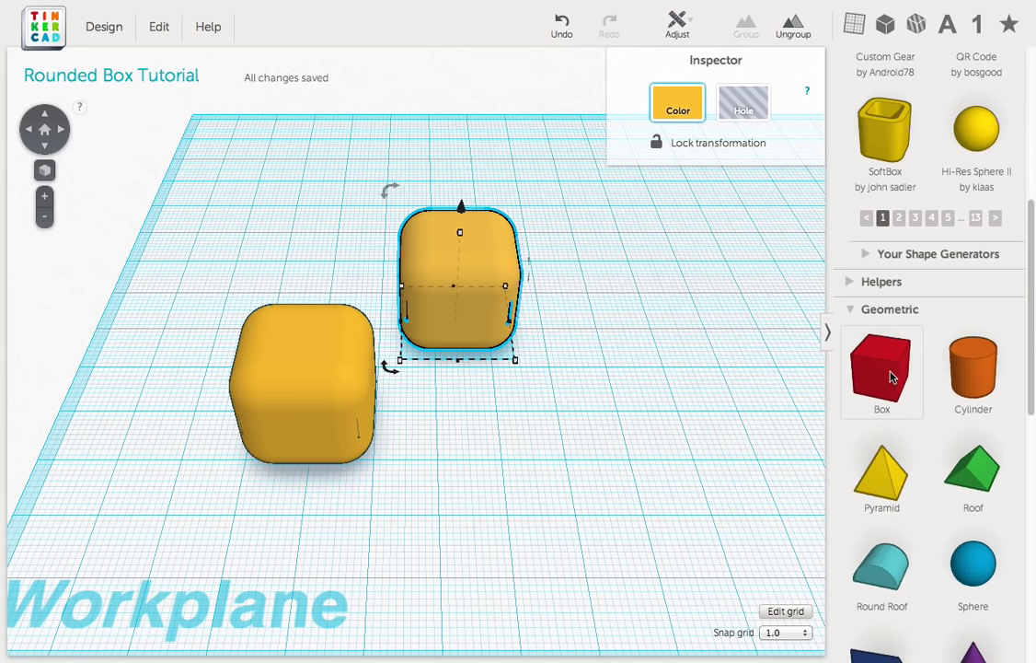
{"action": "left_click_drag", "start_coordinate": [892, 376], "coordinate": [557, 508]}
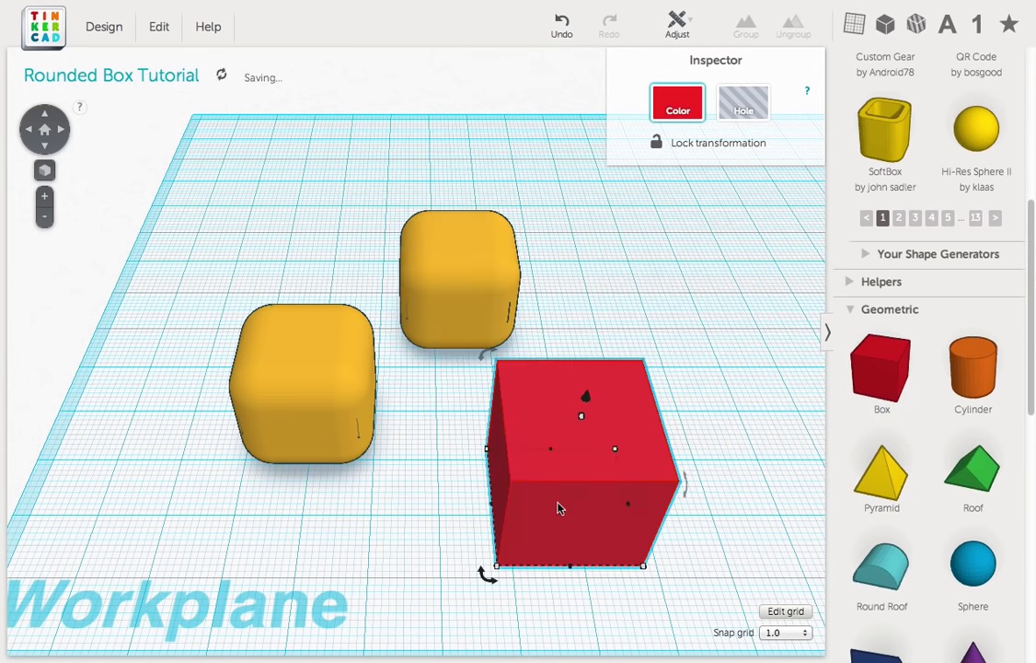
{"action": "mouse_move", "coordinate": [582, 418]}
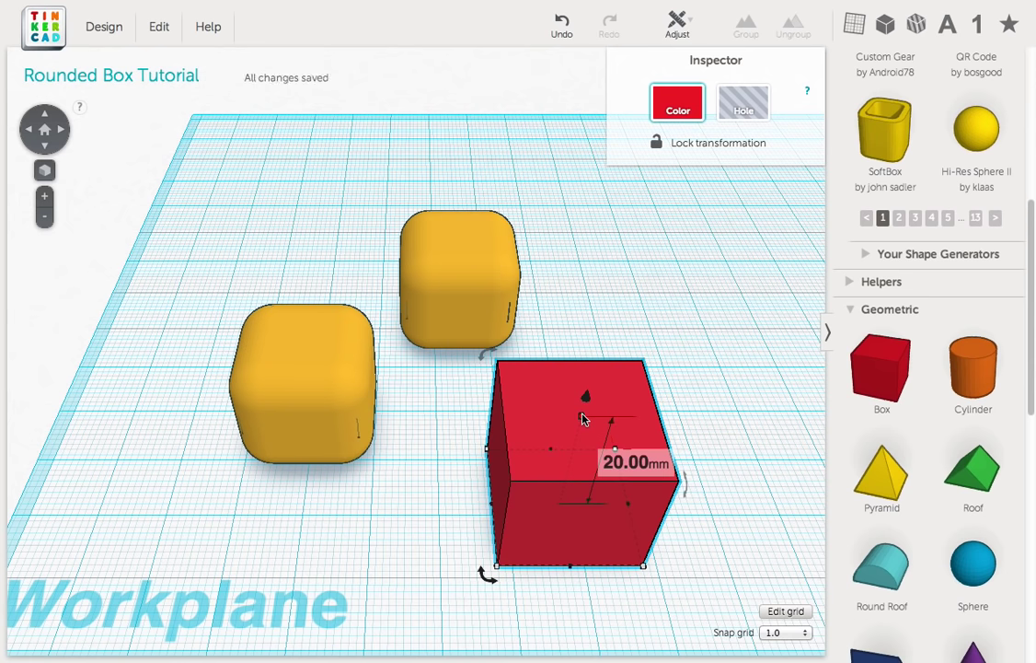
{"action": "mouse_move", "coordinate": [581, 419]}
{"action": "left_mouse_down"}
{"action": "mouse_move", "coordinate": [570, 488]}
{"action": "mouse_move", "coordinate": [565, 465]}
{"action": "mouse_move", "coordinate": [590, 398]}
{"action": "left_mouse_up"}
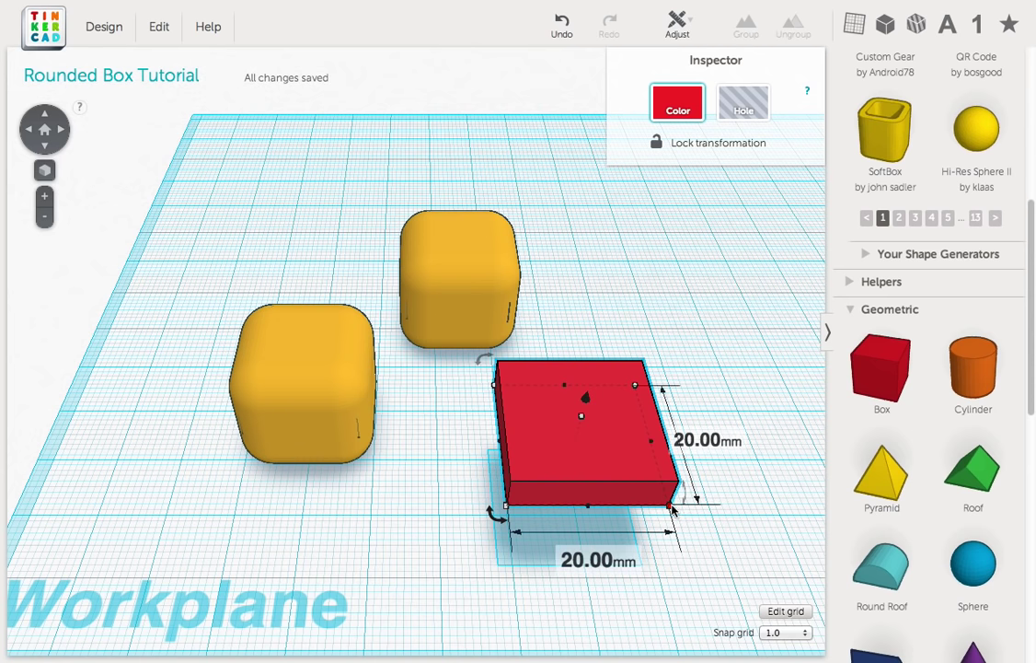
{"action": "left_click", "coordinate": [742, 100]}
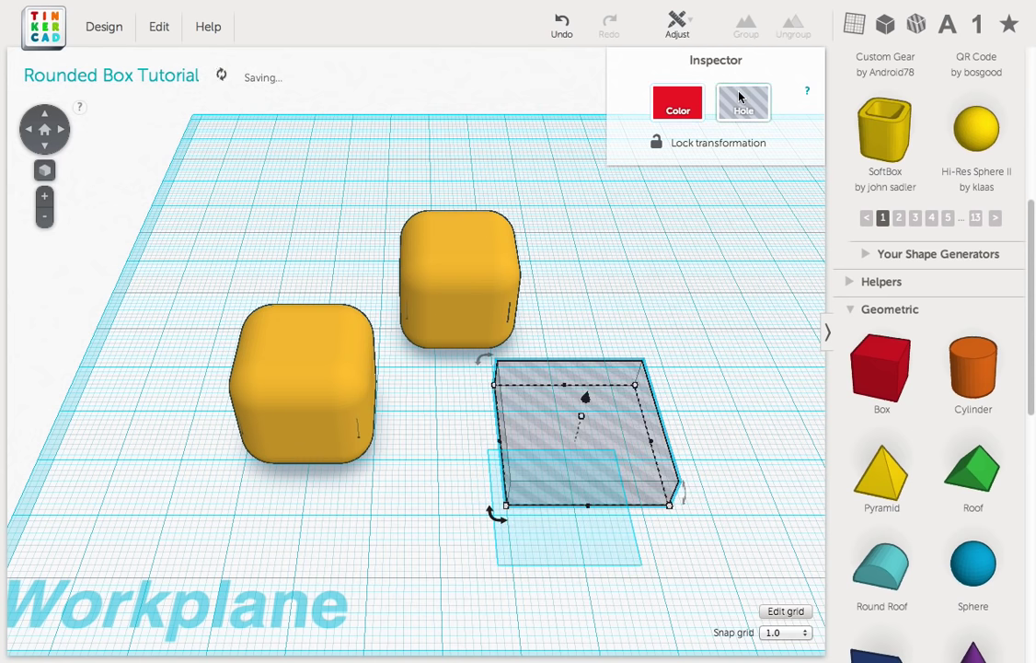
- Move the hole slab over the front hollow cube, align their centres in width and depth, and group them to cut off the cube's top
{"action": "left_click_drag", "start_coordinate": [609, 467], "coordinate": [313, 372]}
{"action": "left_click_drag", "start_coordinate": [323, 518], "coordinate": [281, 326]}
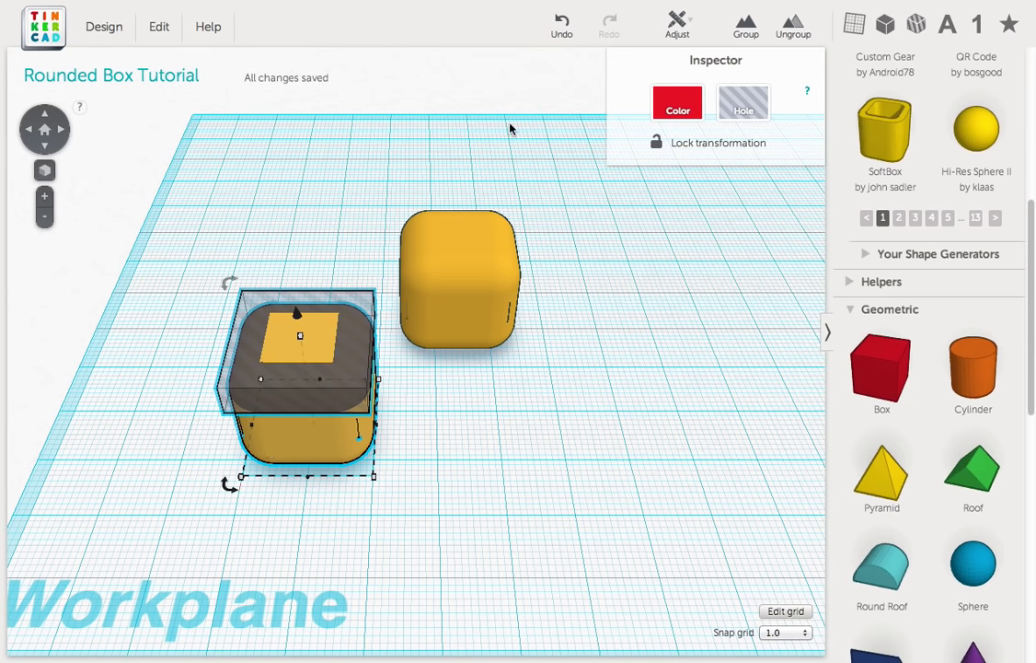
{"action": "left_click", "coordinate": [678, 23]}
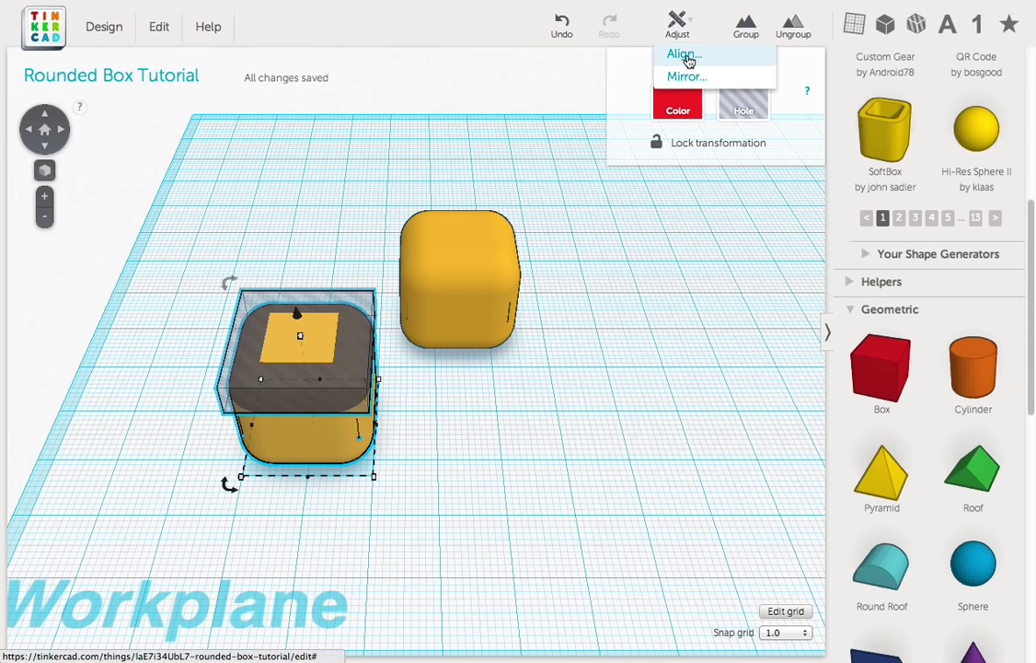
{"action": "left_click", "coordinate": [684, 55]}
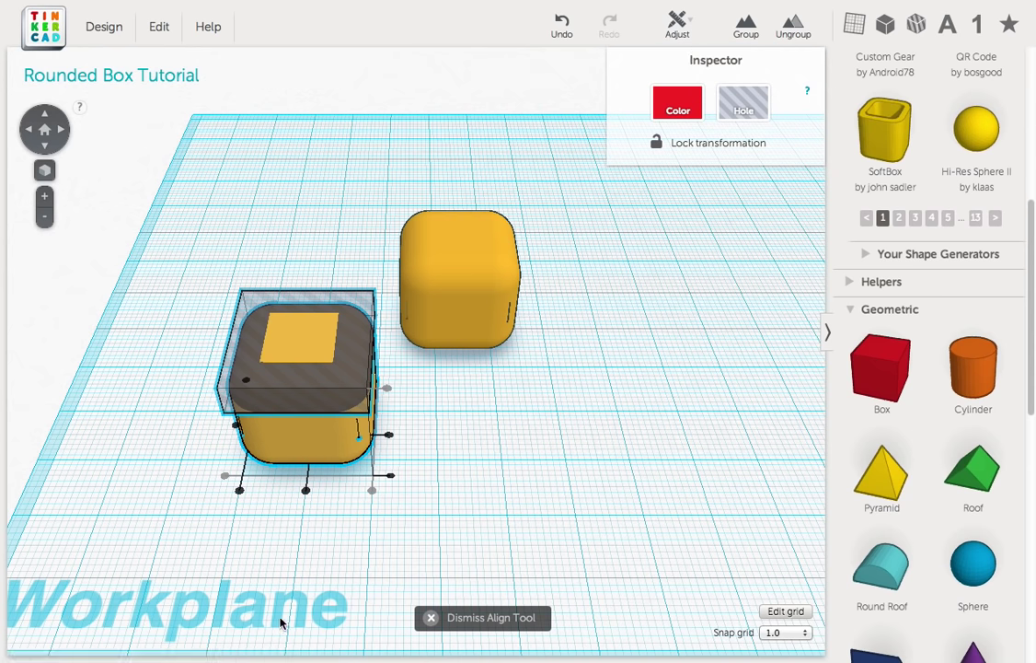
{"action": "left_click", "coordinate": [306, 493]}
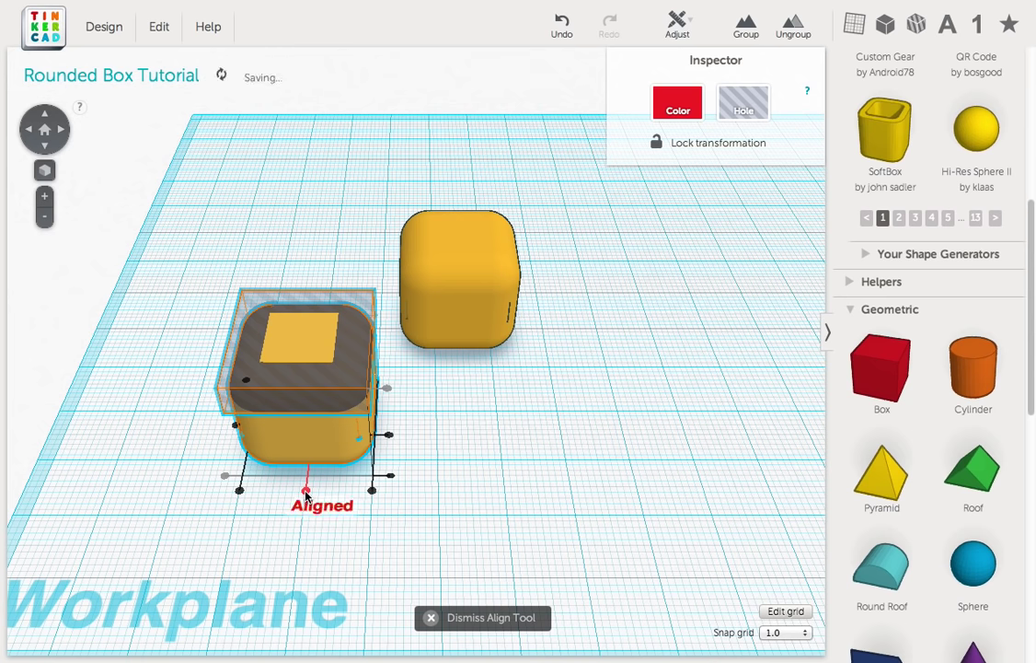
{"action": "left_click", "coordinate": [234, 427]}
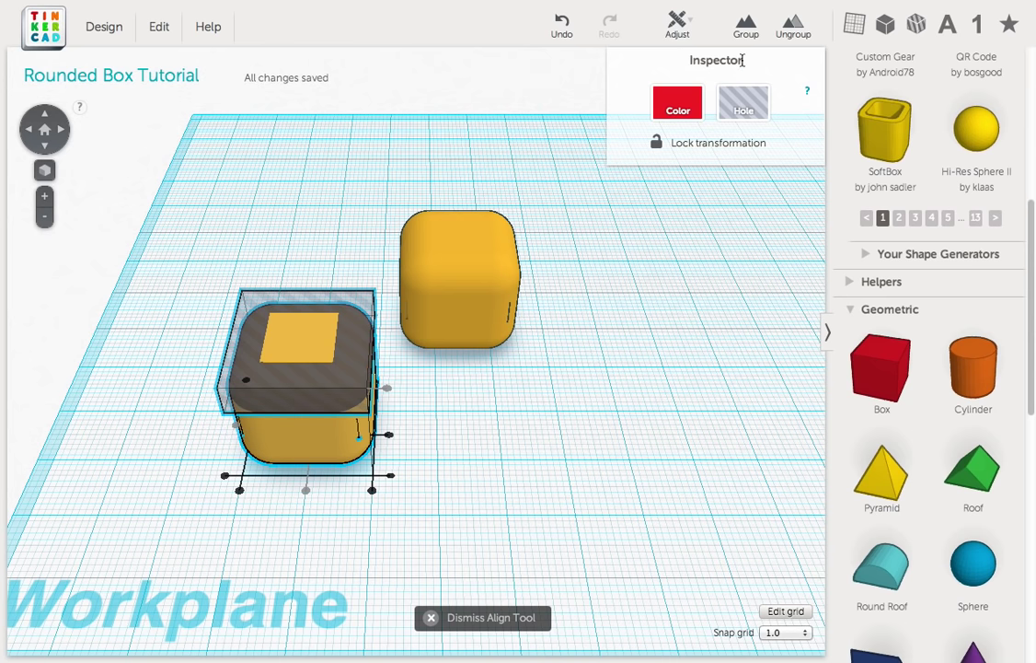
{"action": "left_click", "coordinate": [747, 28]}
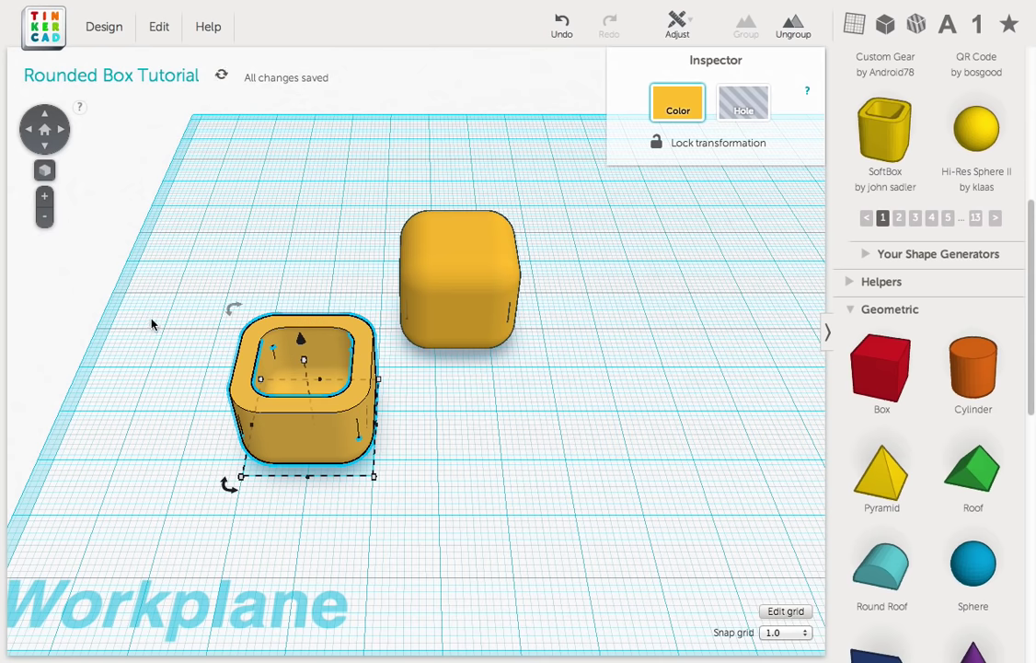
- Add another Box with reduced height, make it a hole, and move it over the lower part of the uncut rounded cube
{"action": "mouse_move", "coordinate": [152, 324]}
{"action": "right_mouse_down"}
{"action": "mouse_move", "coordinate": [171, 370]}
{"action": "mouse_move", "coordinate": [176, 439]}
{"action": "mouse_move", "coordinate": [168, 324]}
{"action": "mouse_move", "coordinate": [150, 319]}
{"action": "mouse_move", "coordinate": [158, 321]}
{"action": "right_mouse_up"}
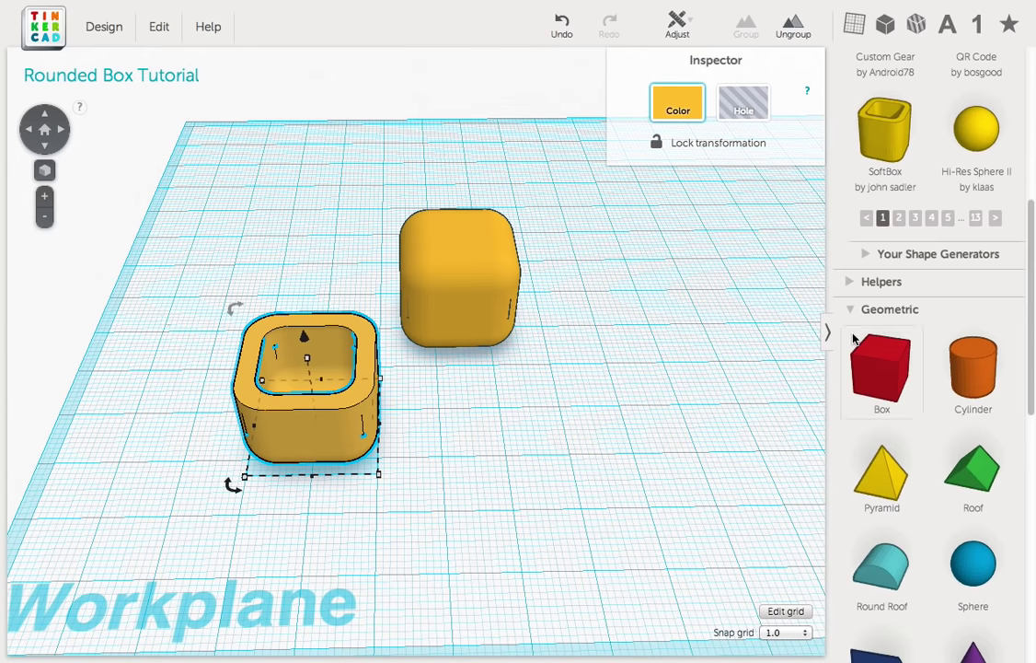
{"action": "left_click_drag", "start_coordinate": [892, 378], "coordinate": [506, 461]}
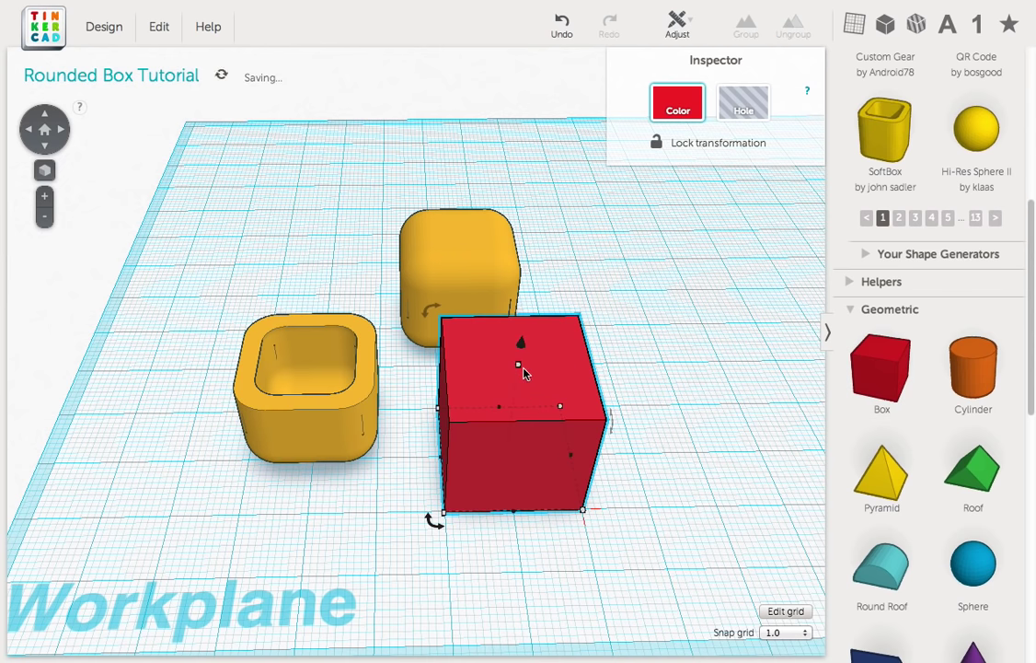
{"action": "left_click_drag", "start_coordinate": [518, 368], "coordinate": [514, 390]}
{"action": "mouse_move", "coordinate": [444, 520]}
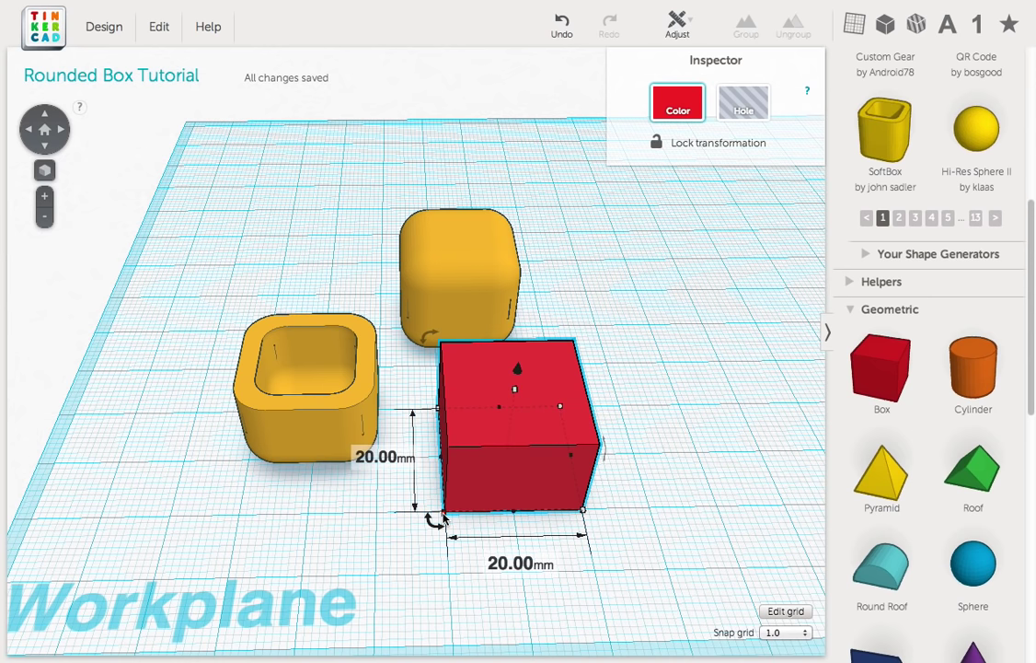
{"action": "left_click", "coordinate": [747, 97]}
{"action": "left_click_drag", "start_coordinate": [509, 478], "coordinate": [454, 321]}
- Align the hole box and the uncut cube by their centres in width and depth, and group them to cut away the cube's lower part
{"action": "left_click", "coordinate": [568, 421]}
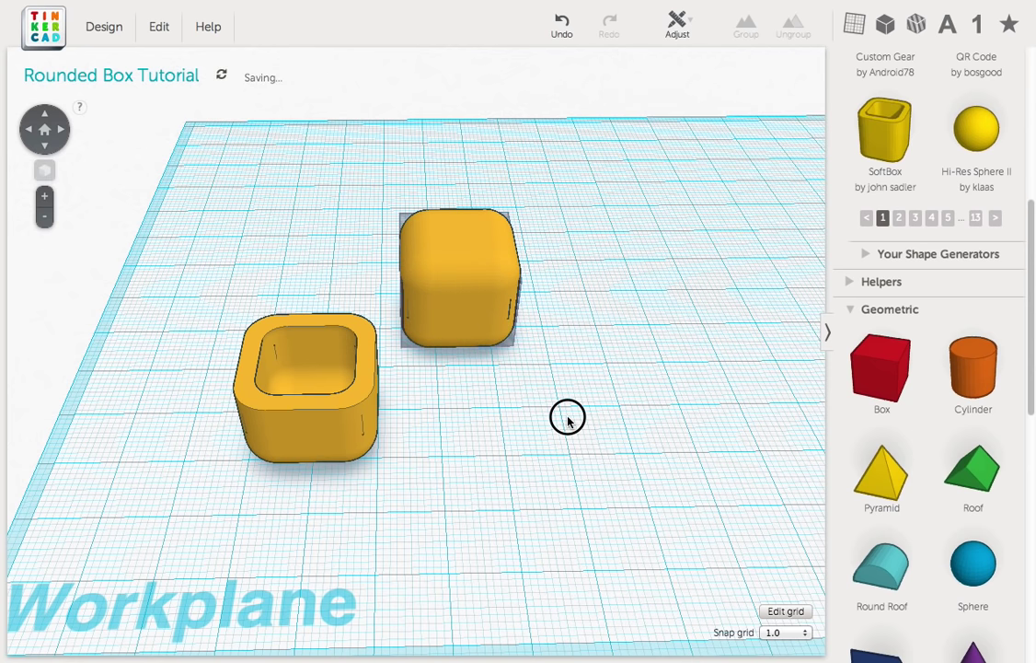
{"action": "left_click", "coordinate": [453, 224]}
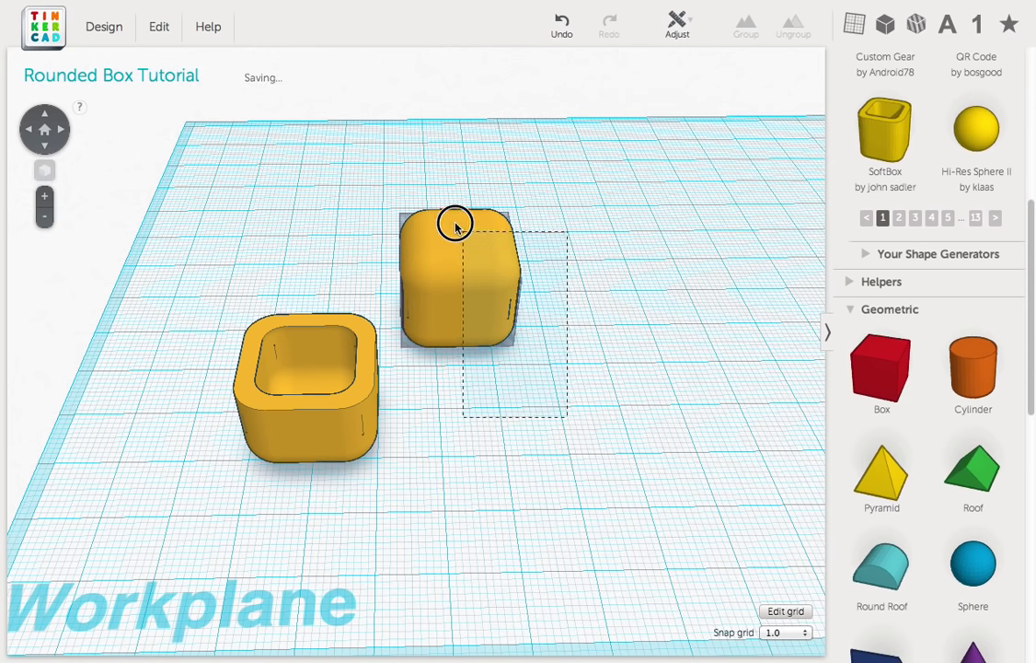
{"action": "left_click", "coordinate": [675, 23]}
{"action": "left_click", "coordinate": [686, 51]}
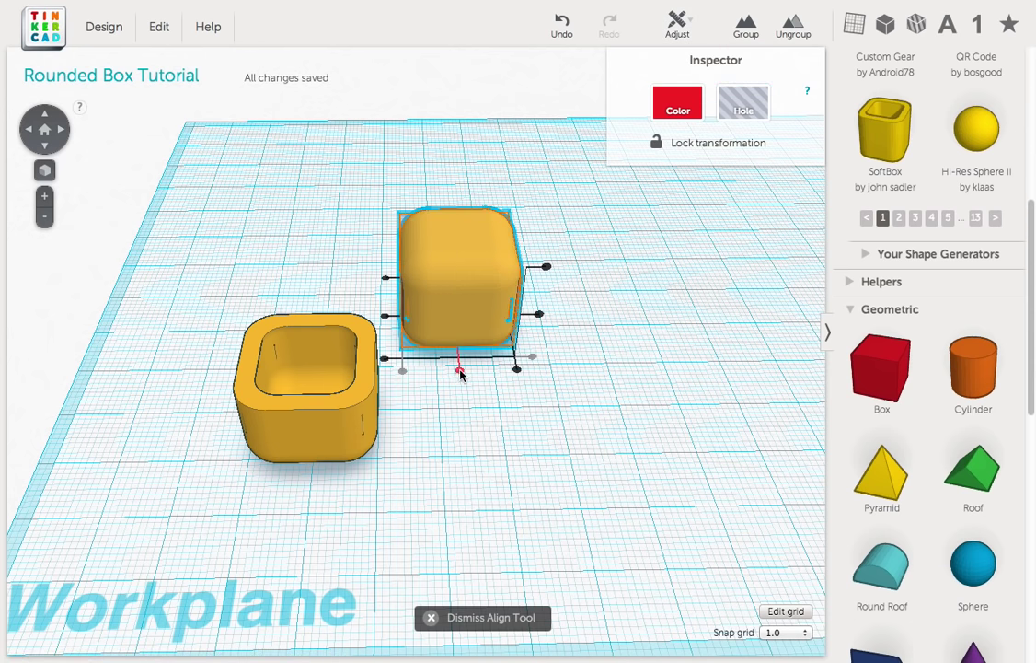
{"action": "left_click", "coordinate": [460, 371]}
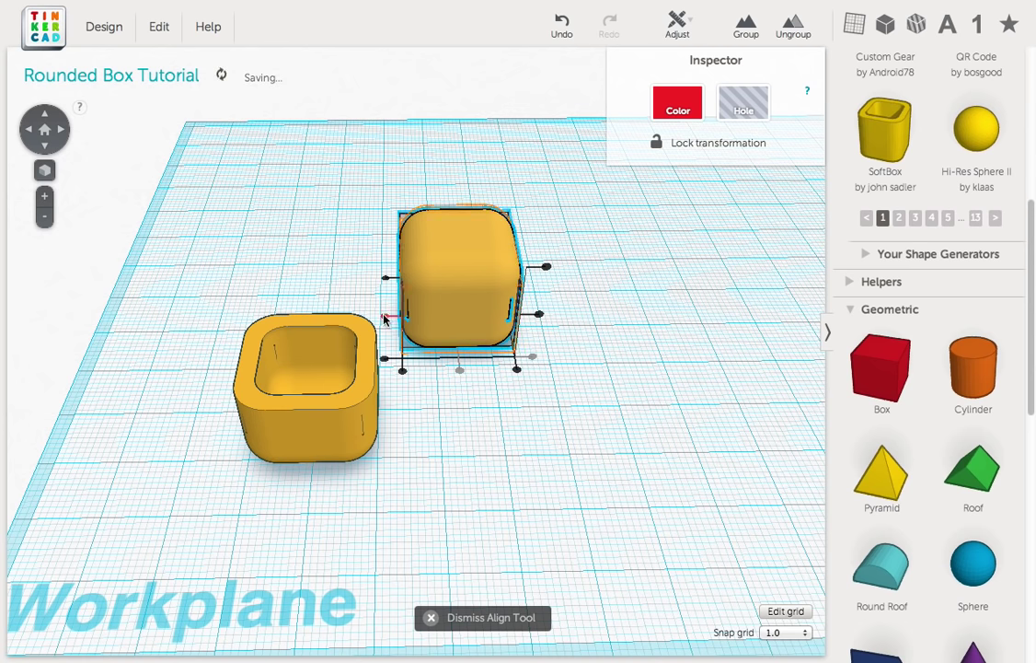
{"action": "left_click", "coordinate": [385, 319]}
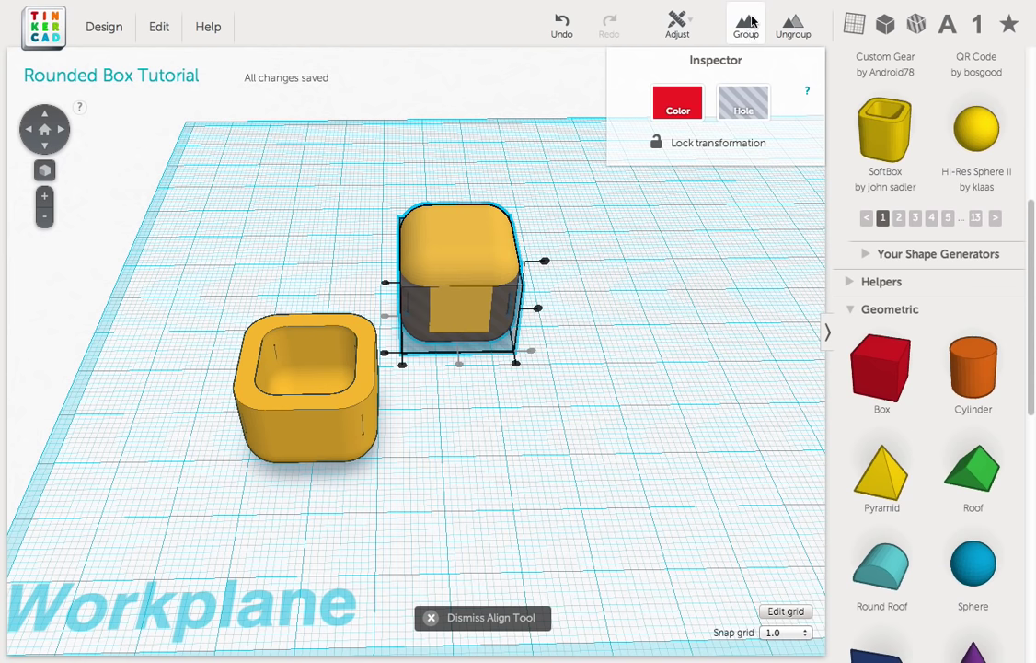
{"action": "left_click", "coordinate": [747, 22]}
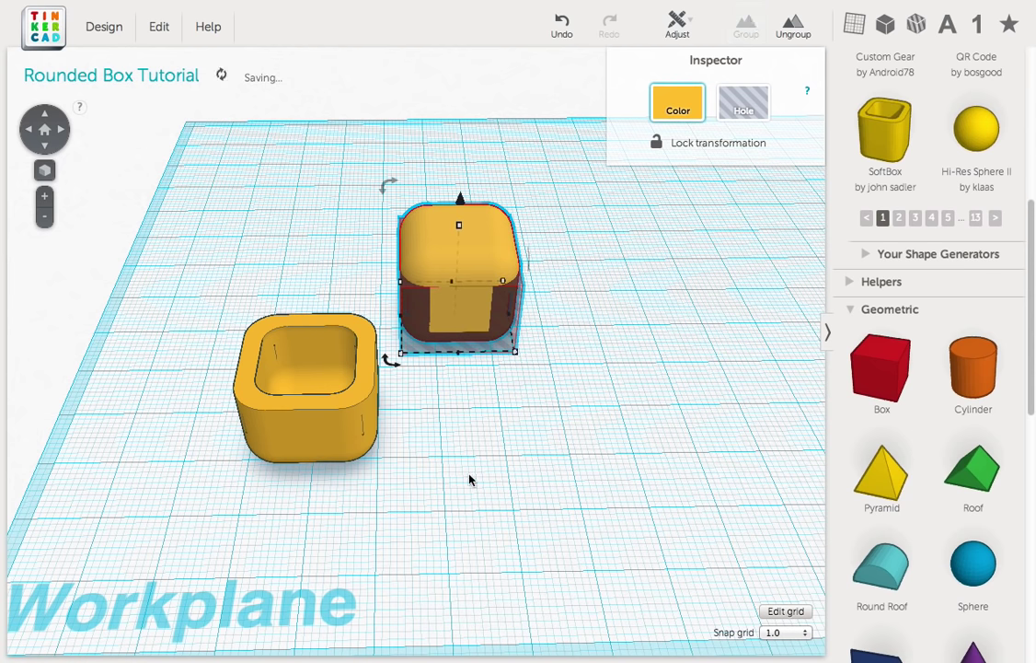
- Place another Rounded Cube in front of the raised lid piece and set the snap grid to 0.5
{"action": "mouse_move", "coordinate": [478, 475]}
{"action": "right_mouse_down"}
{"action": "mouse_move", "coordinate": [488, 171]}
{"action": "mouse_move", "coordinate": [470, 489]}
{"action": "right_mouse_up"}
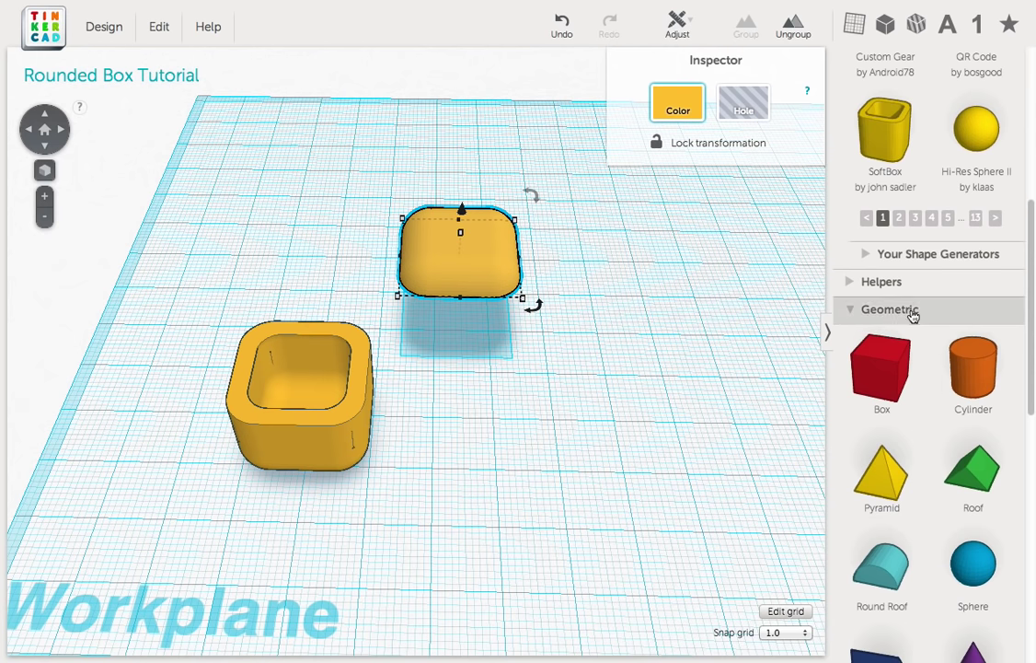
{"action": "scroll", "coordinate": [906, 313], "scroll_direction": "up", "scroll_amount": 4}
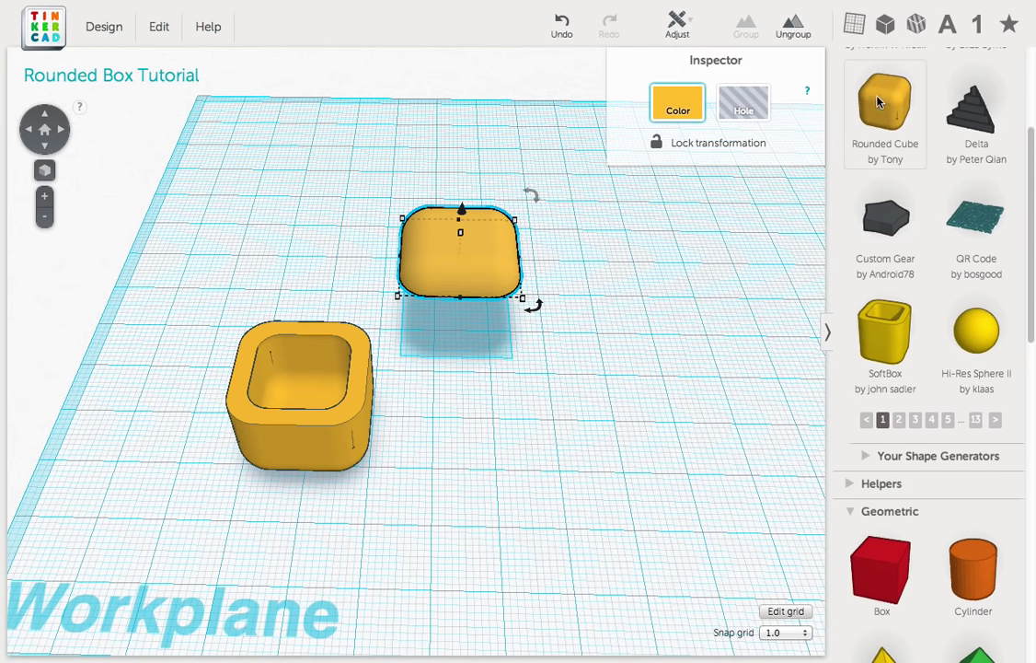
{"action": "left_click_drag", "start_coordinate": [879, 102], "coordinate": [552, 451]}
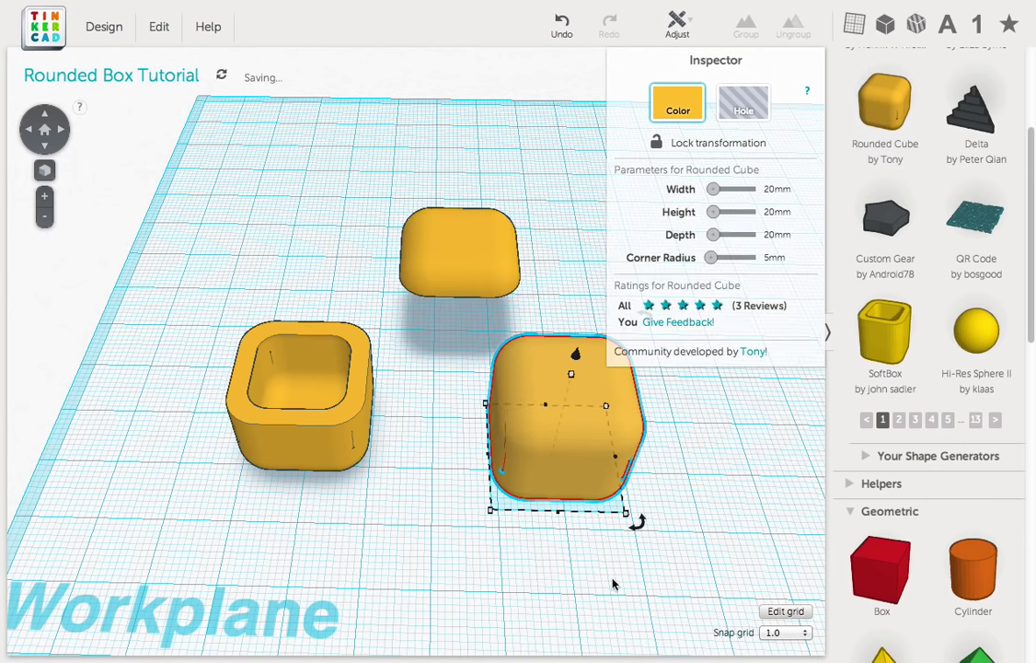
{"action": "left_click", "coordinate": [783, 635]}
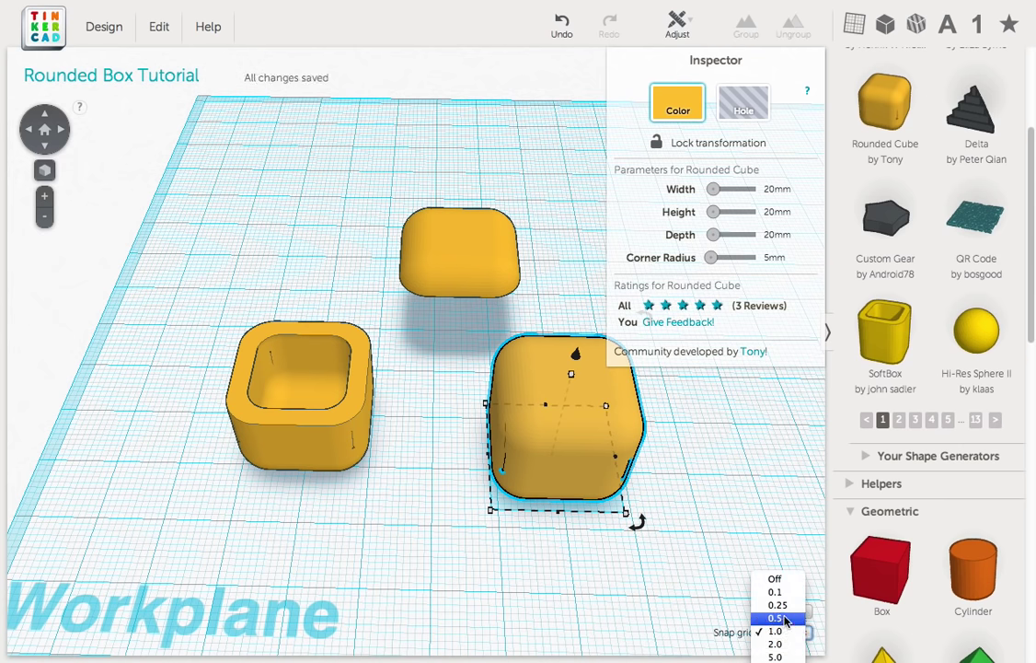
{"action": "left_click", "coordinate": [786, 624]}
{"action": "key", "text": "Up"}
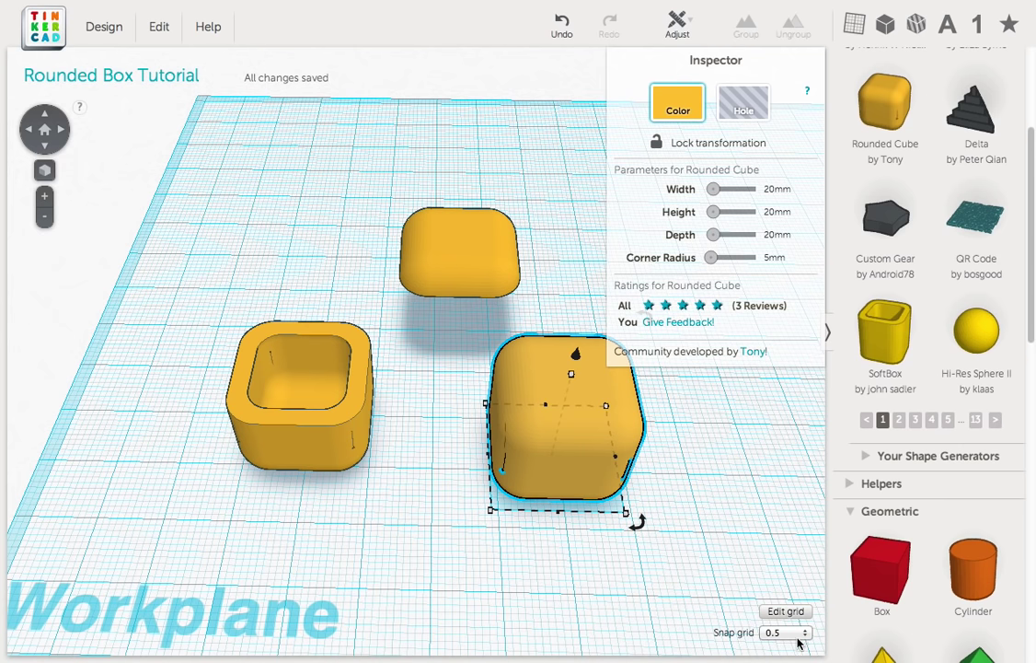
- Scale the new rounded cube's footprint down to 17.5 mm by 17.5 mm
{"action": "mouse_move", "coordinate": [491, 512]}
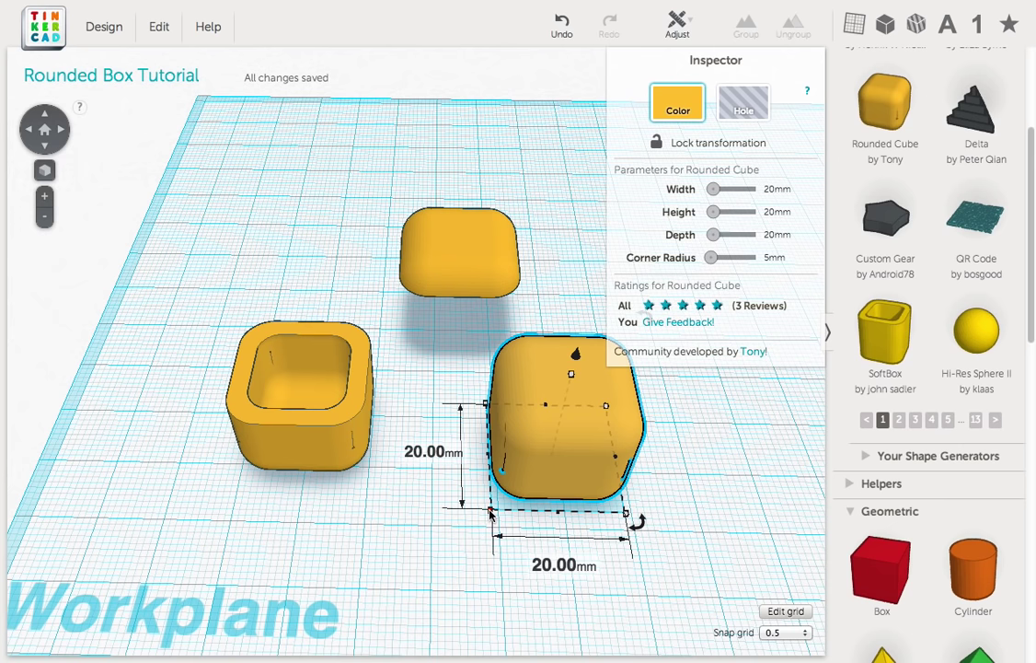
{"action": "left_click_drag", "start_coordinate": [491, 513], "coordinate": [505, 496]}
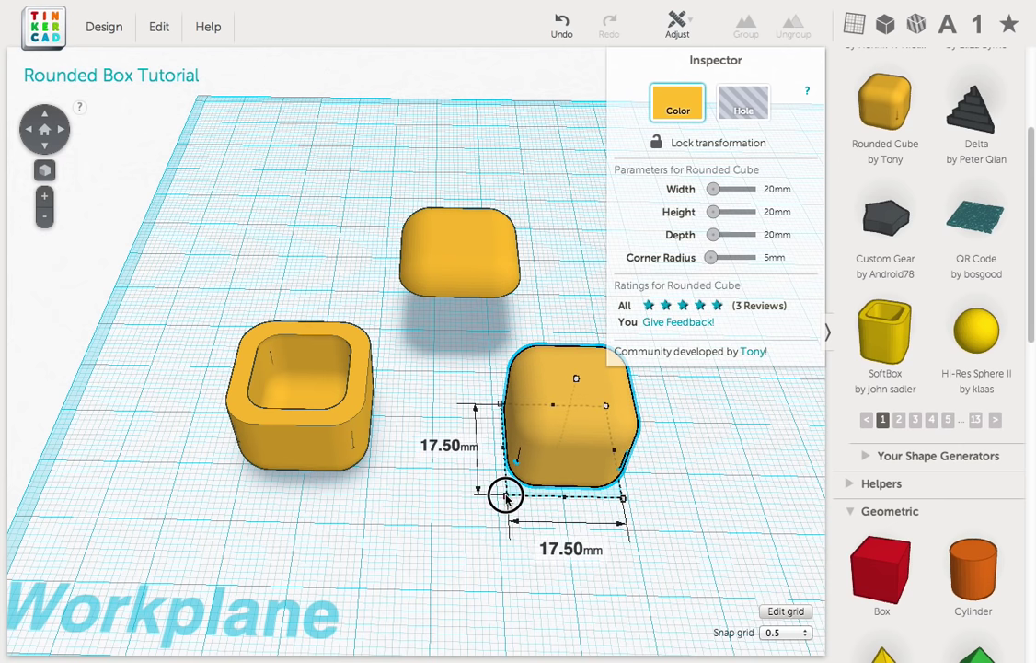
{"action": "left_click_drag", "start_coordinate": [505, 497], "coordinate": [506, 497]}
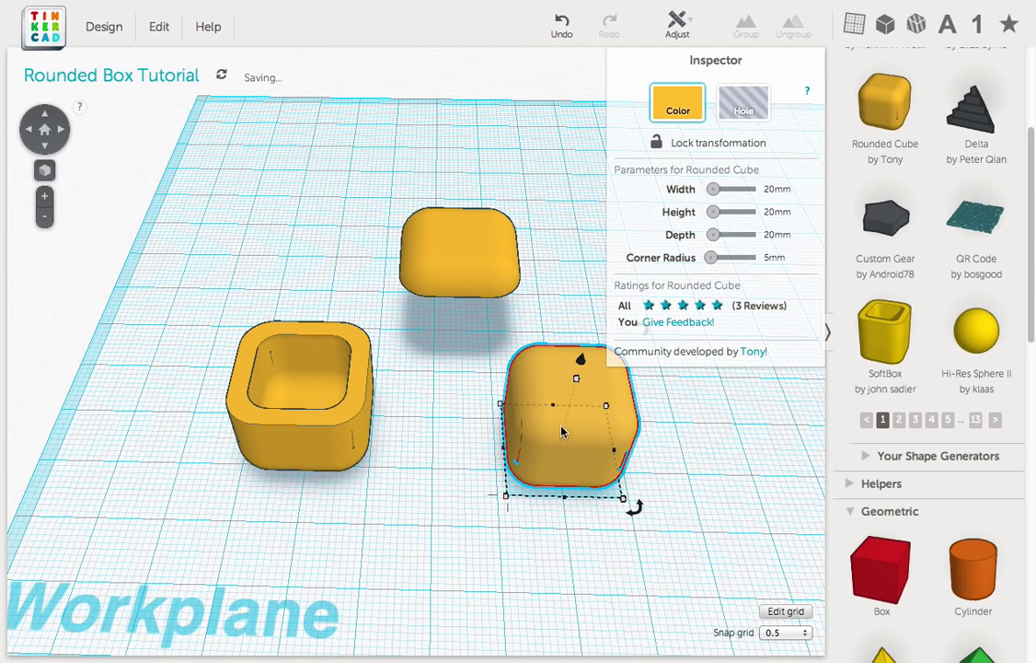
- Raise the scaled-down rounded cube 12.5 mm above the workplane and make it a hole
{"action": "mouse_move", "coordinate": [575, 382]}
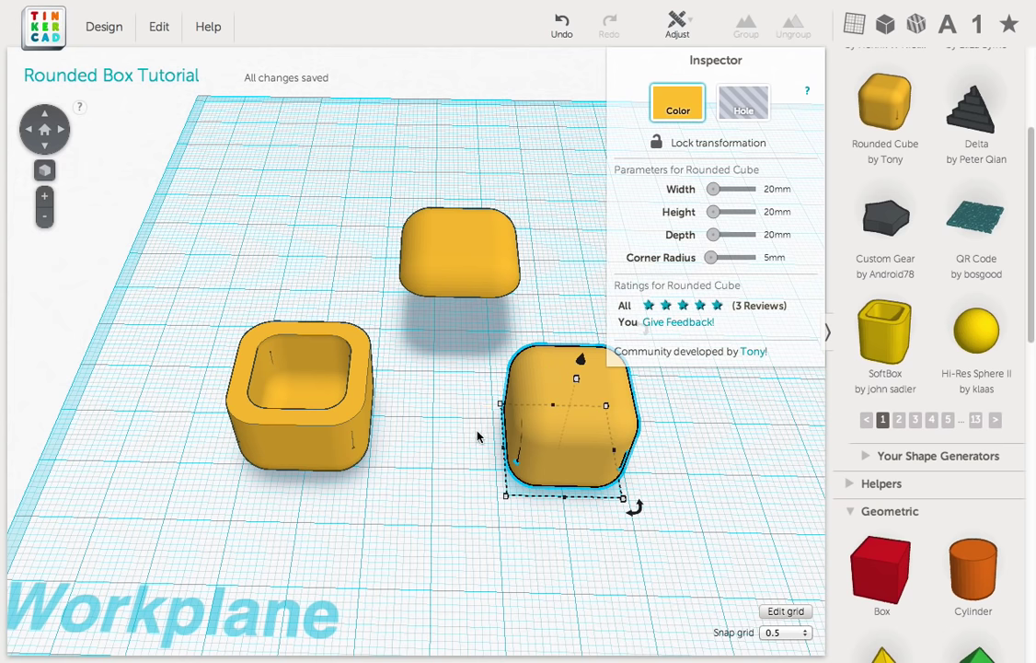
{"action": "middle_click_drag", "start_coordinate": [477, 436], "coordinate": [429, 428]}
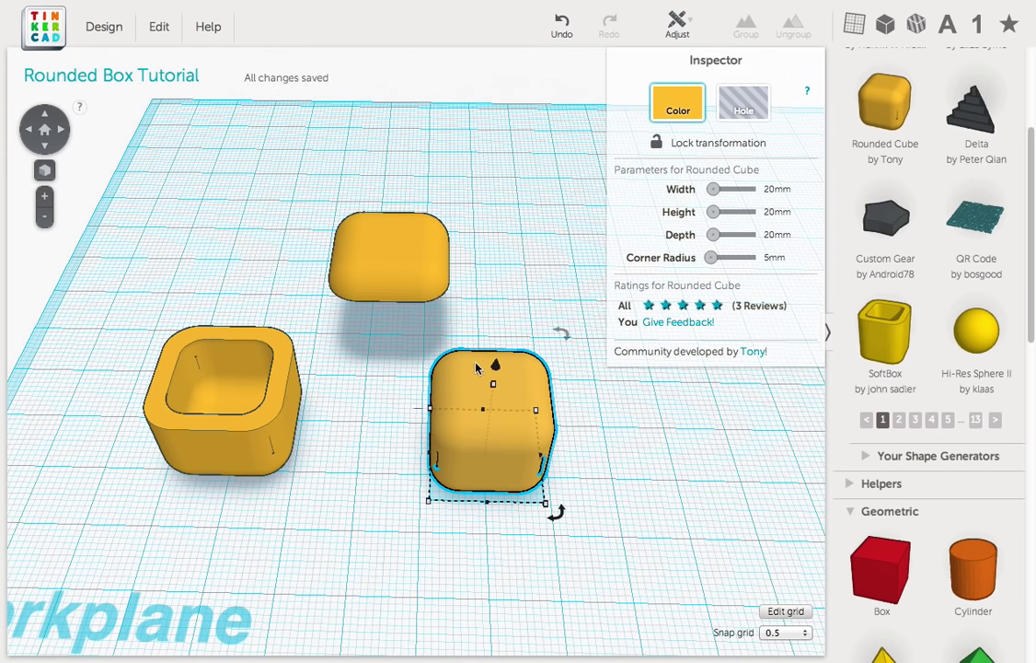
{"action": "mouse_move", "coordinate": [504, 368]}
{"action": "left_click_drag", "start_coordinate": [494, 367], "coordinate": [499, 302]}
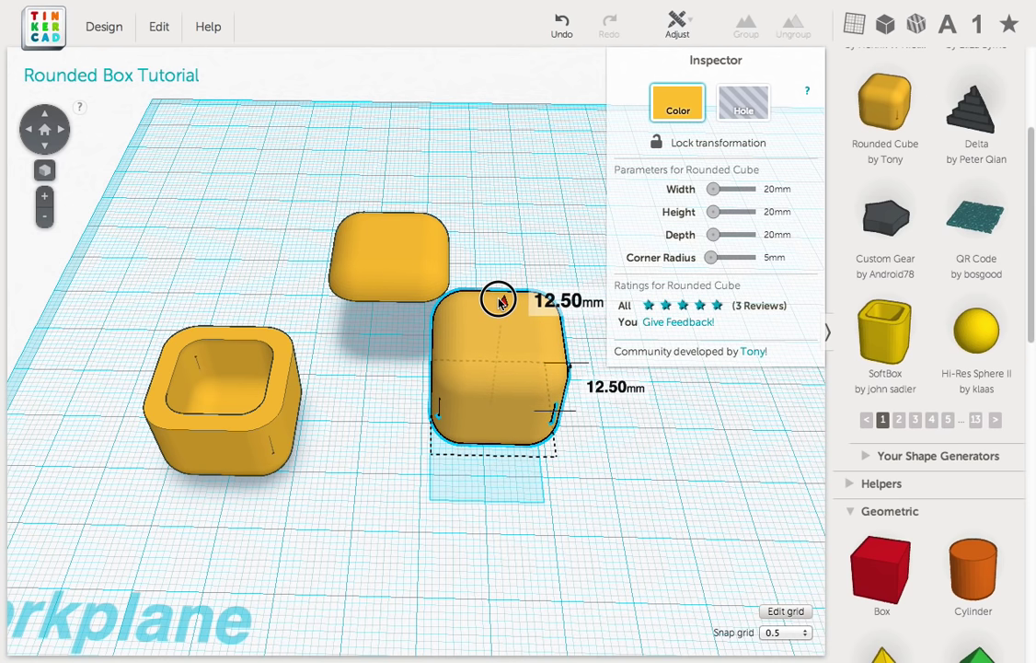
{"action": "left_click_drag", "start_coordinate": [500, 301], "coordinate": [500, 301]}
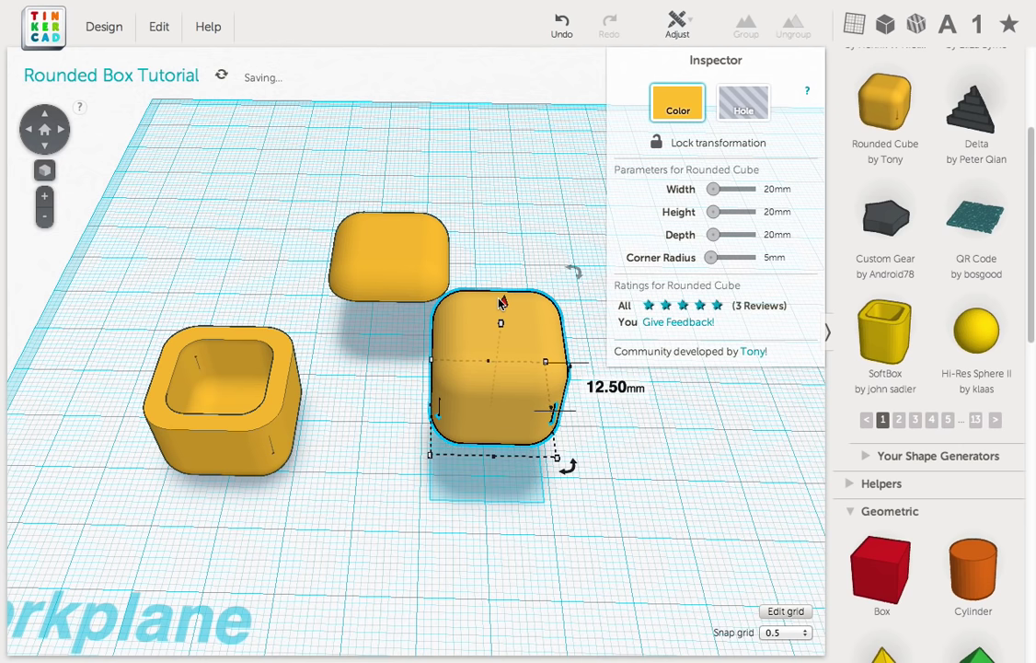
{"action": "left_click", "coordinate": [737, 107]}
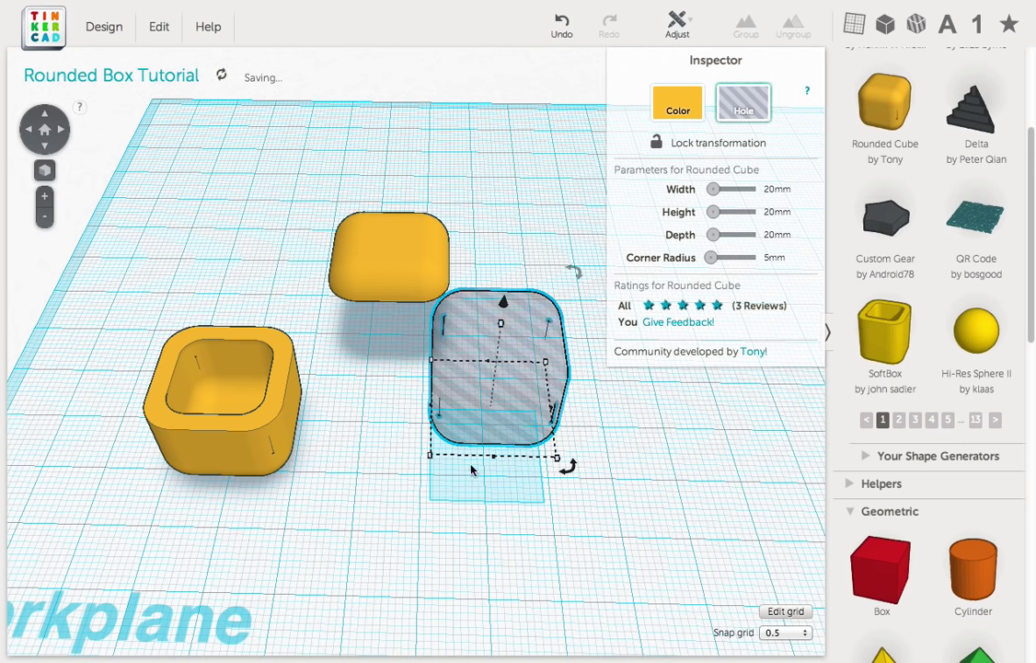
- Centre the hole cube over the hollow box in width and depth, and group them to cut a stepped recess inside the rim
{"action": "left_click_drag", "start_coordinate": [500, 413], "coordinate": [172, 362]}
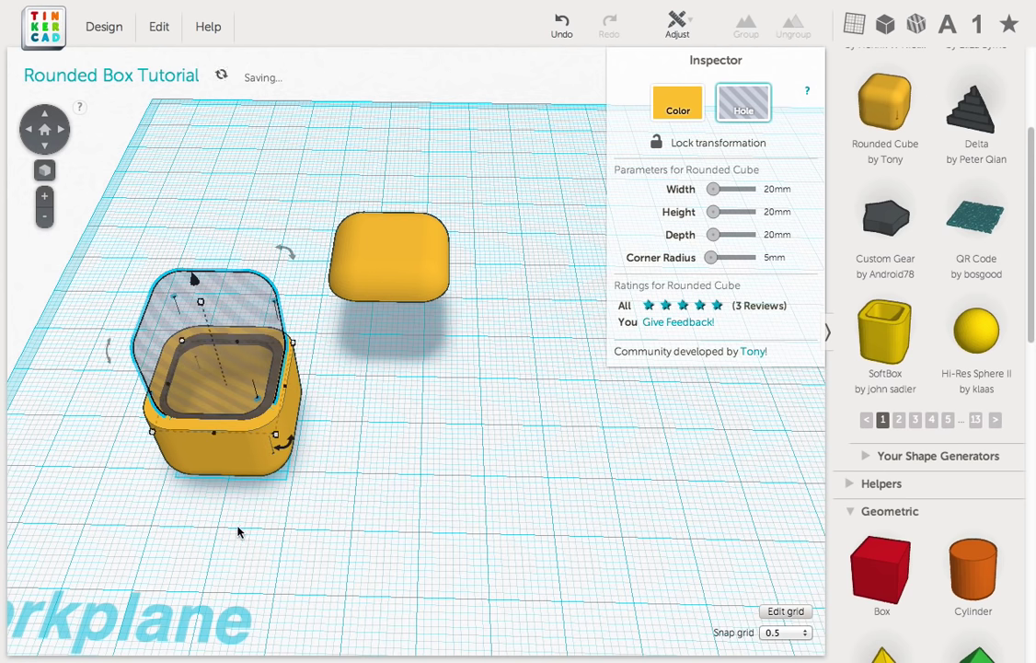
{"action": "left_click_drag", "start_coordinate": [244, 527], "coordinate": [174, 310]}
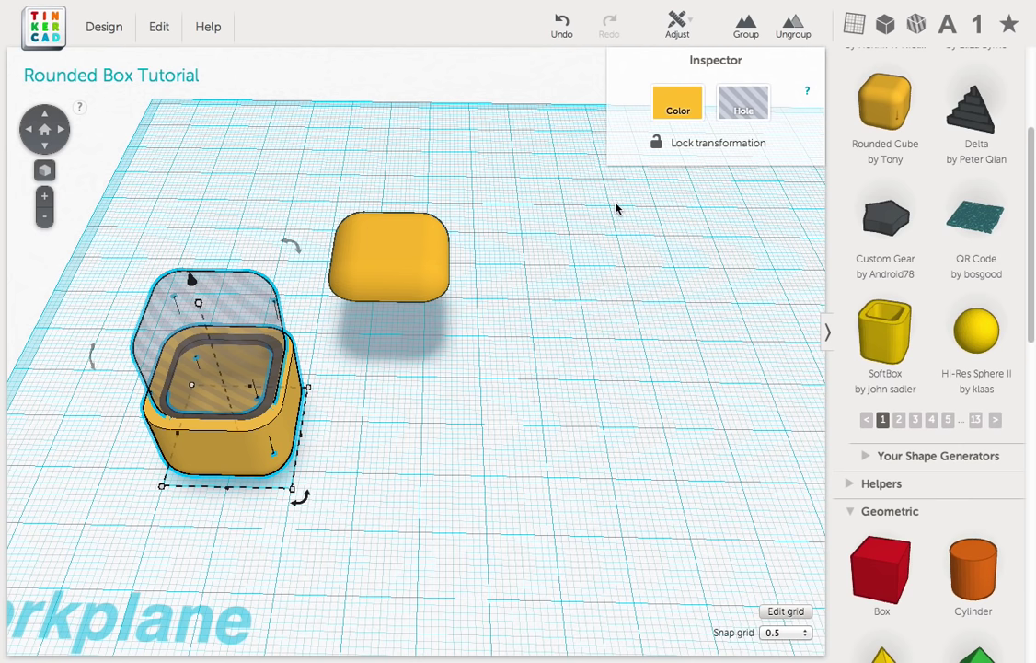
{"action": "left_click", "coordinate": [676, 22]}
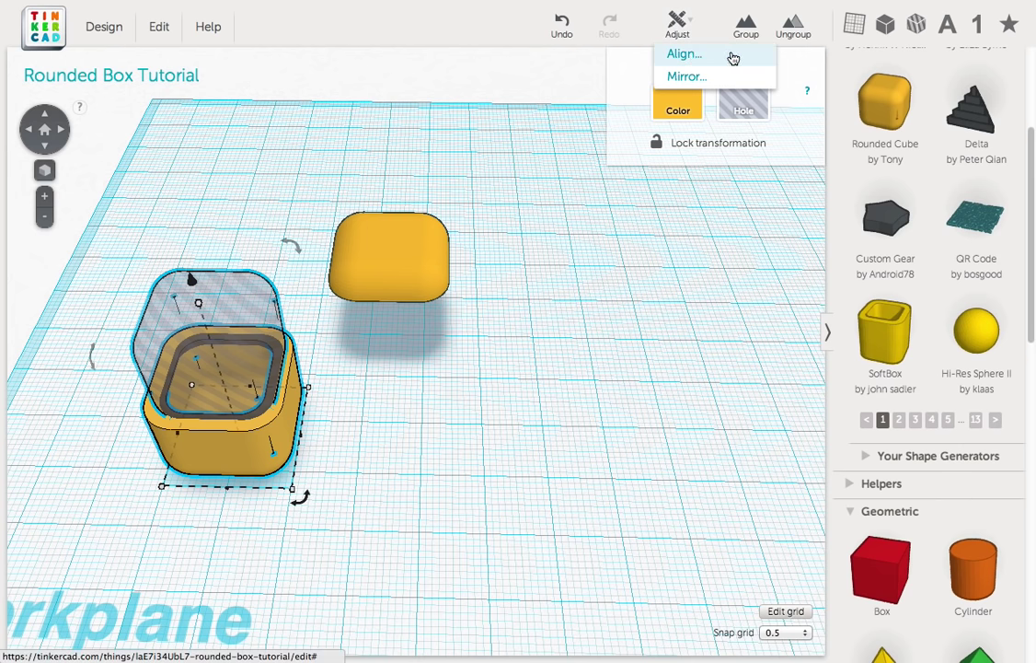
{"action": "left_click", "coordinate": [731, 56]}
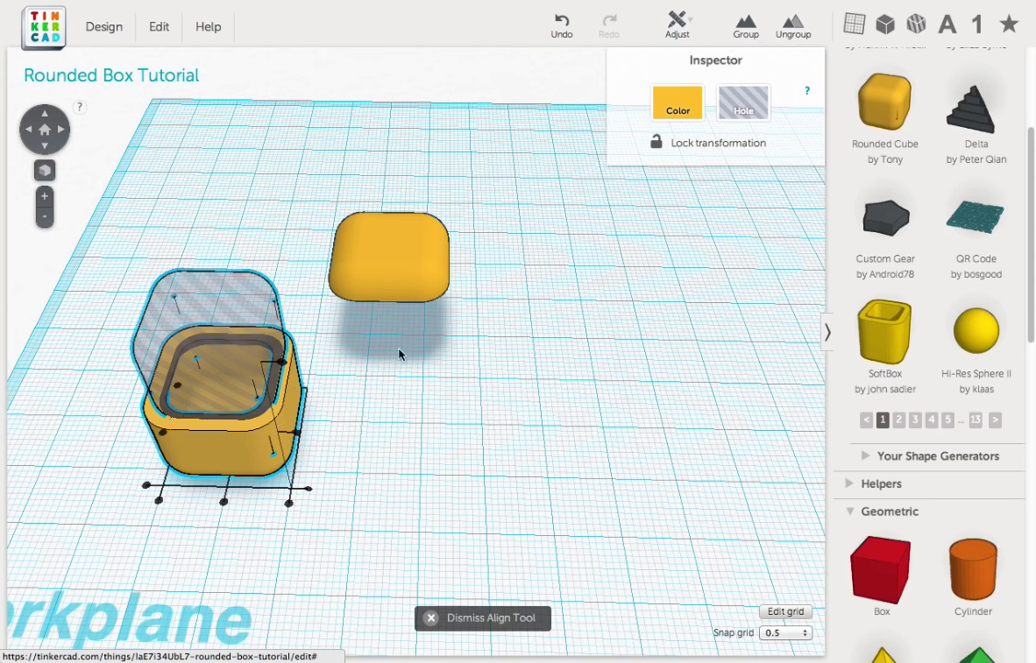
{"action": "left_click", "coordinate": [223, 503]}
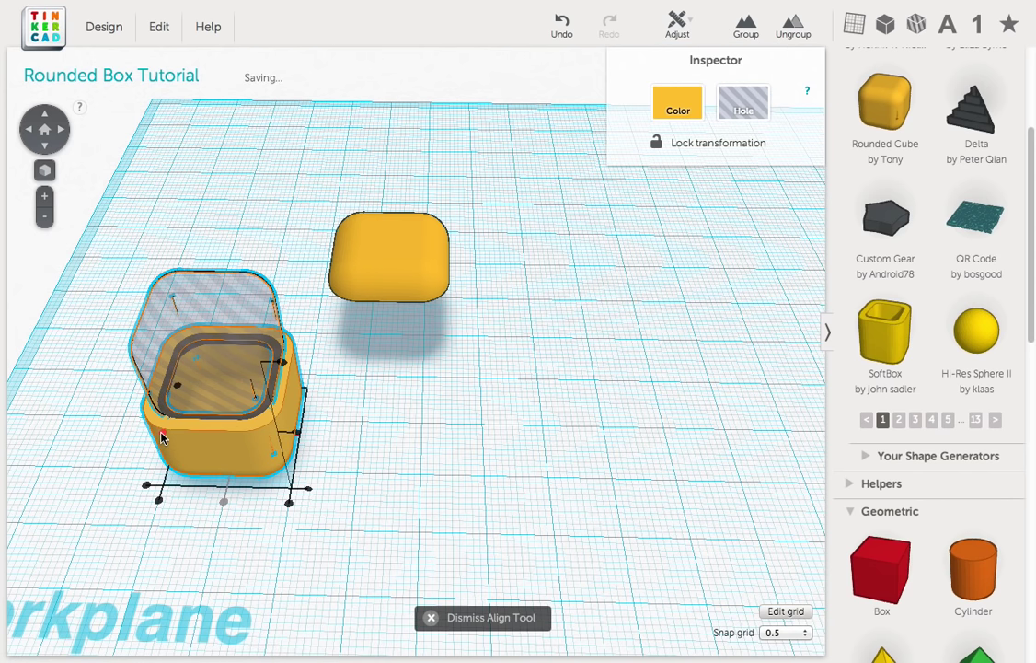
{"action": "left_click", "coordinate": [161, 437]}
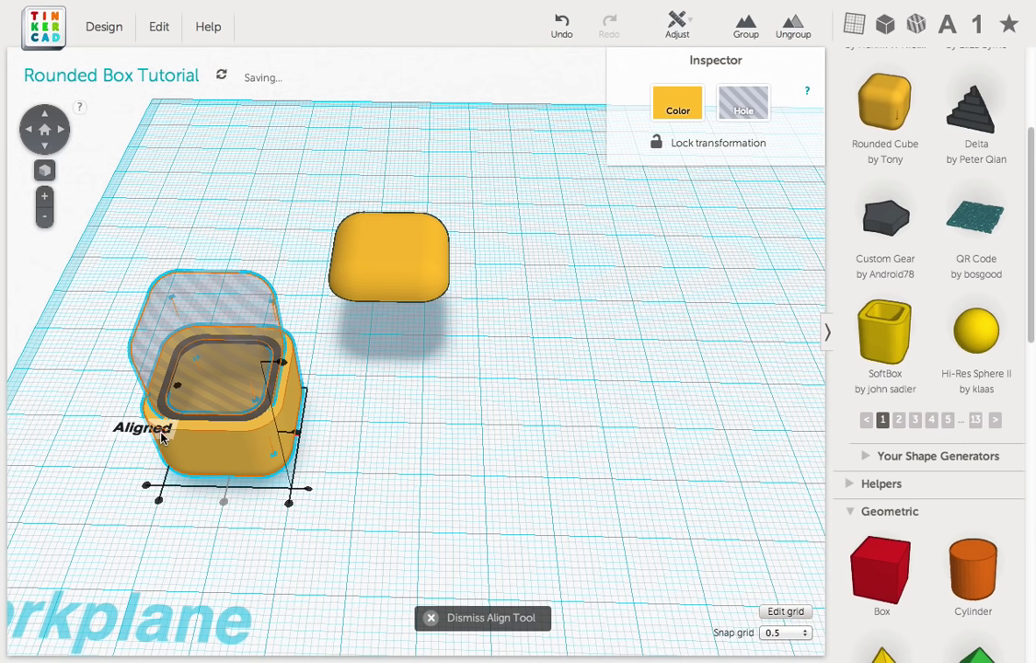
{"action": "left_click", "coordinate": [745, 27]}
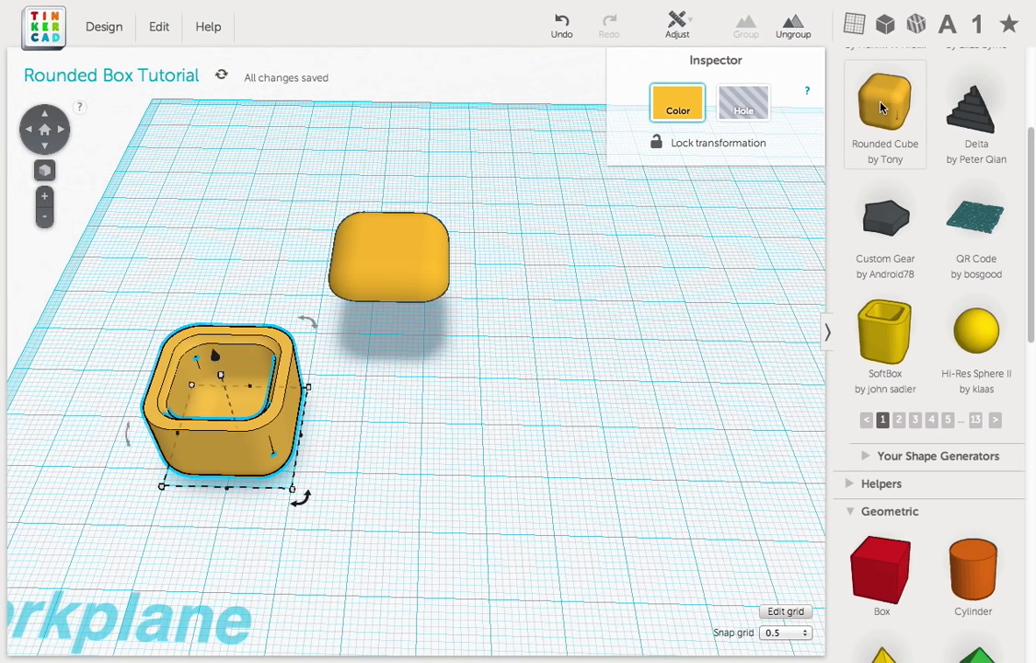
- Place another Rounded Cube on the workplane beside the box and reduce its height to 7 mm
{"action": "left_click_drag", "start_coordinate": [881, 119], "coordinate": [478, 467]}
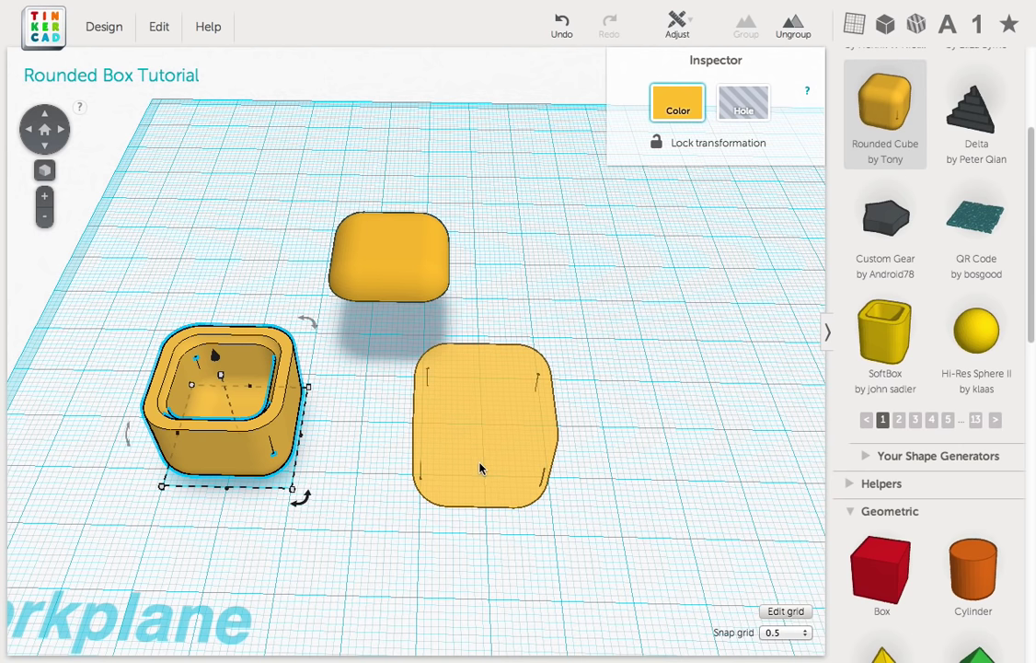
{"action": "left_click_drag", "start_coordinate": [480, 469], "coordinate": [481, 467]}
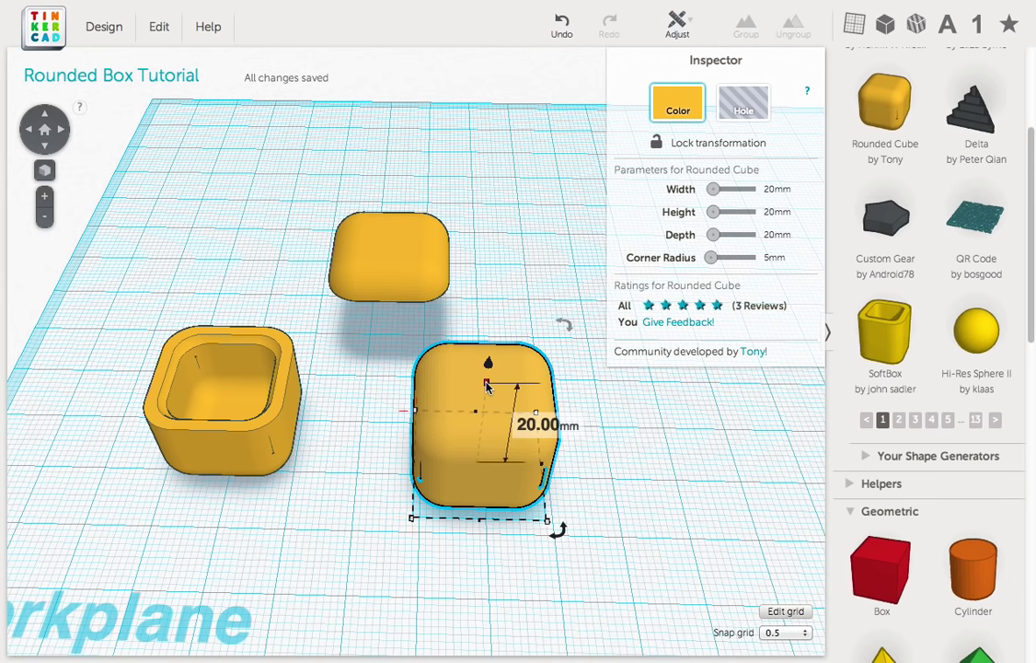
{"action": "left_click_drag", "start_coordinate": [487, 386], "coordinate": [480, 442]}
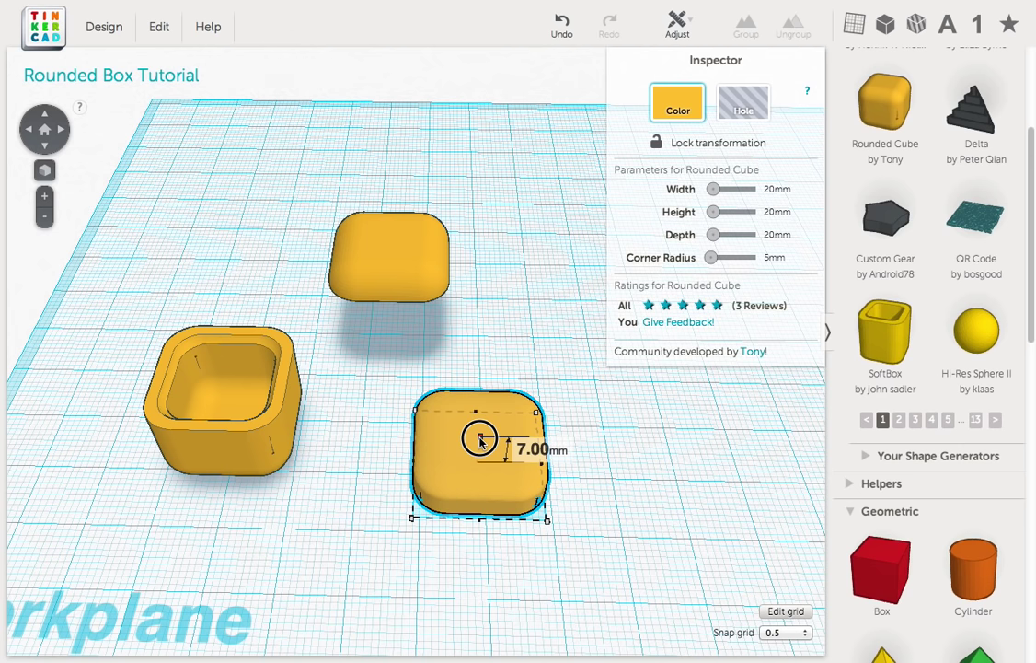
{"action": "left_click_drag", "start_coordinate": [480, 440], "coordinate": [479, 441]}
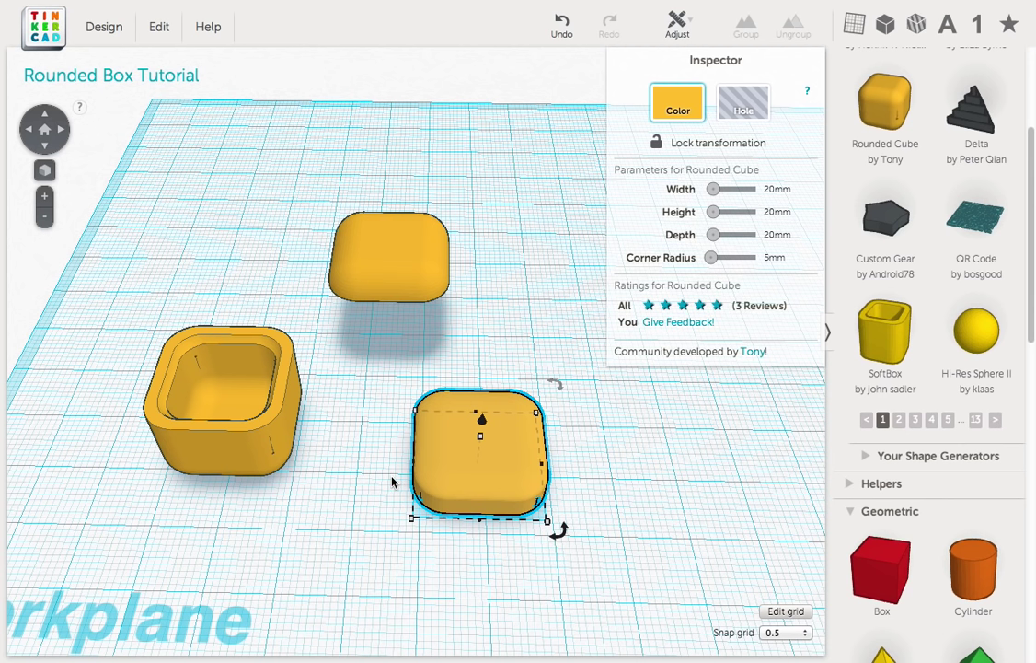
- Scale the flattened rounded cube's footprint to 16.5 mm by 16.5 mm
{"action": "mouse_move", "coordinate": [413, 520]}
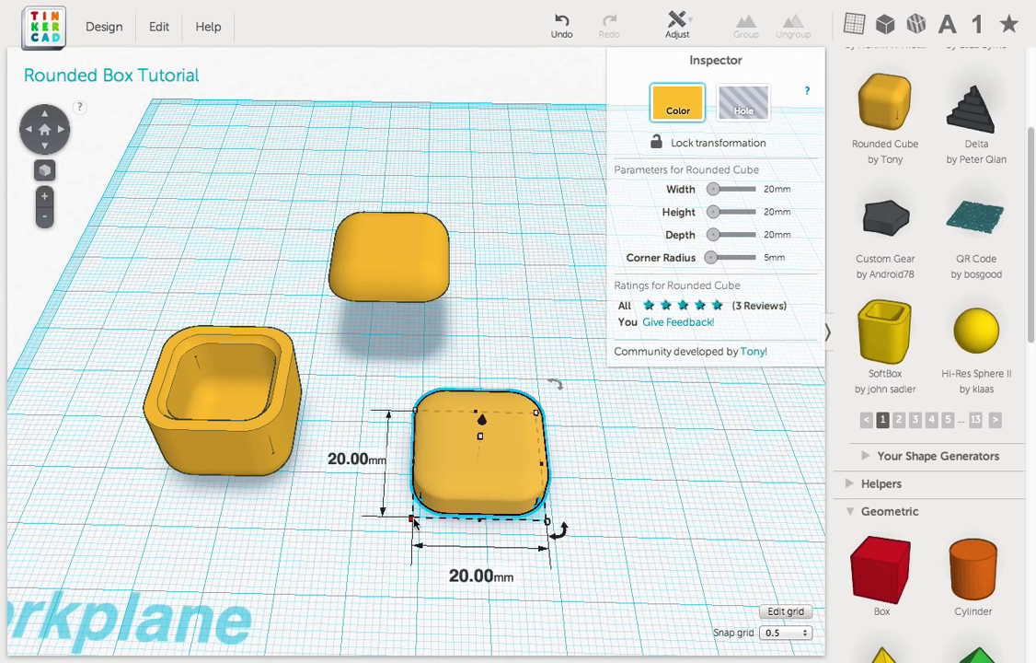
{"action": "left_click", "coordinate": [413, 521]}
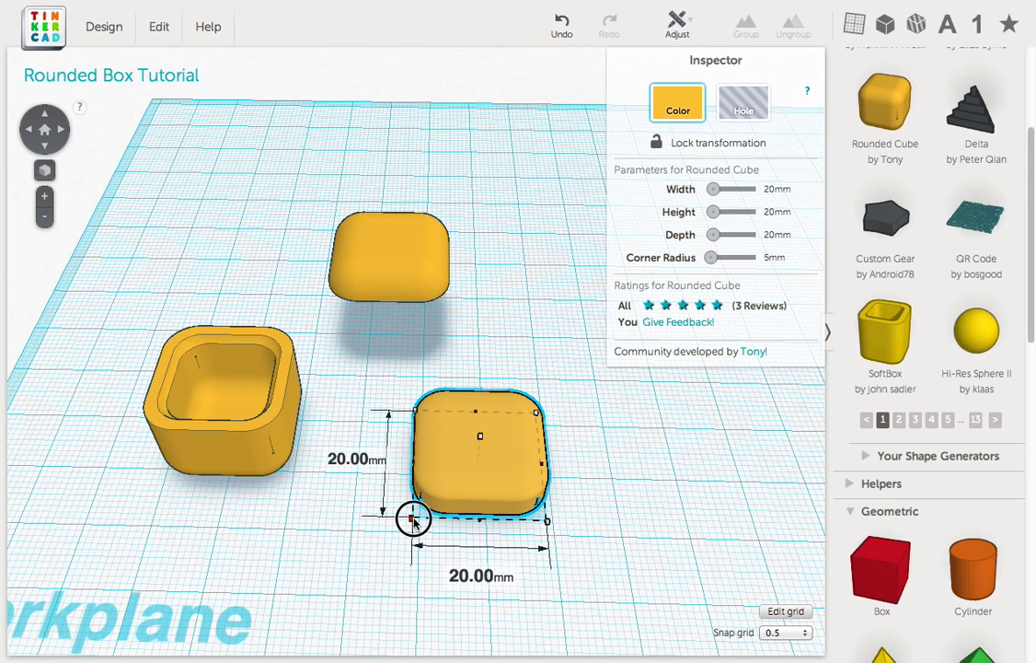
{"action": "left_click_drag", "start_coordinate": [413, 521], "coordinate": [436, 498]}
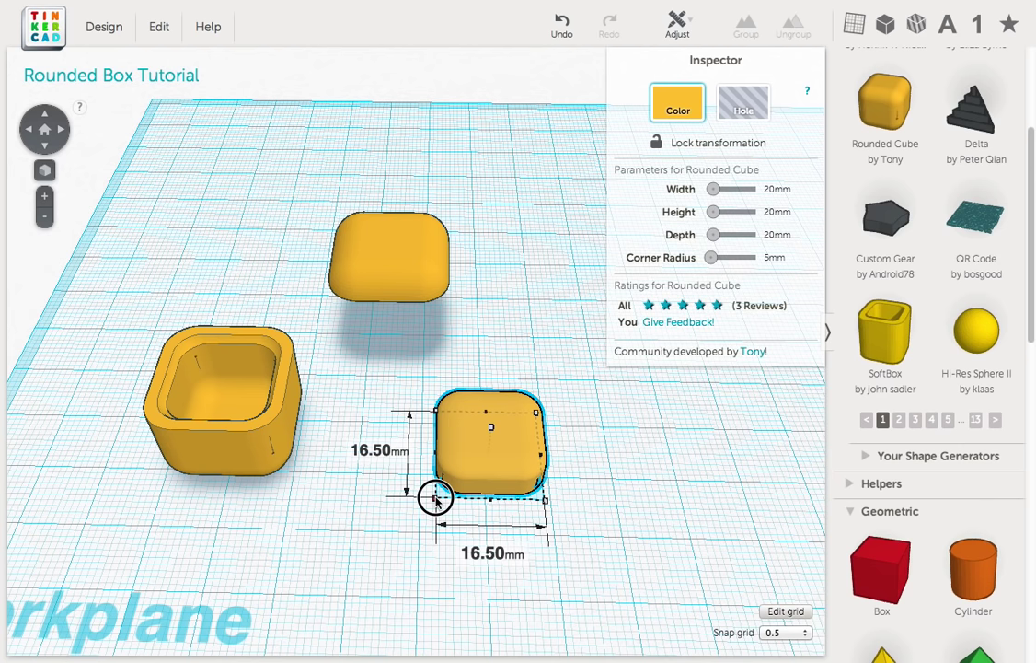
{"action": "left_click_drag", "start_coordinate": [436, 497], "coordinate": [436, 498]}
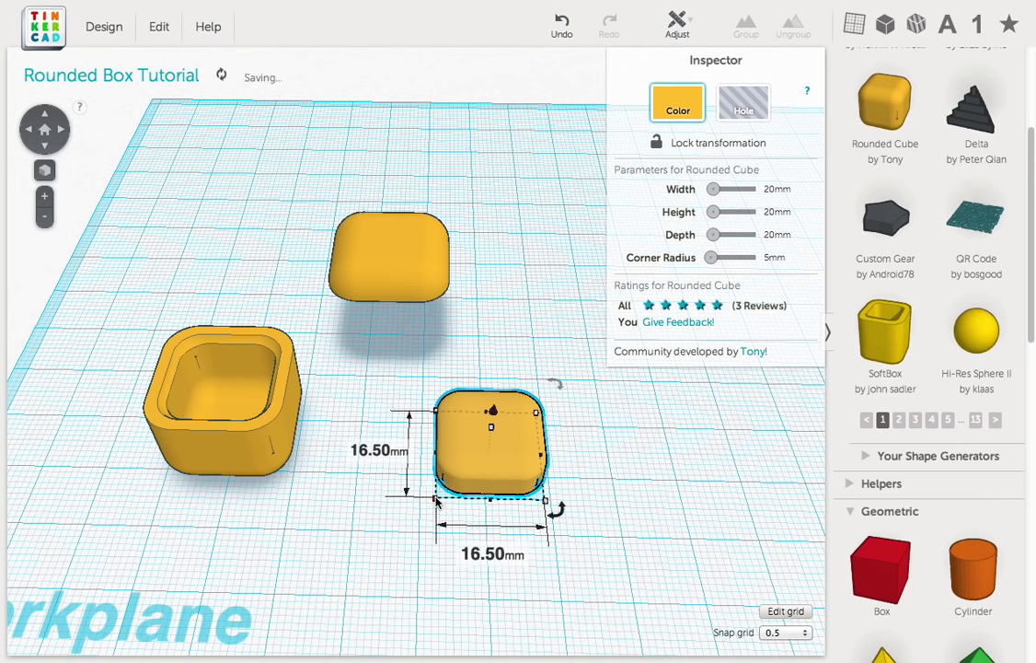
- Flip the raised lid piece upside down and lower it onto the workplane
{"action": "left_click", "coordinate": [387, 250]}
{"action": "mouse_move", "coordinate": [459, 198]}
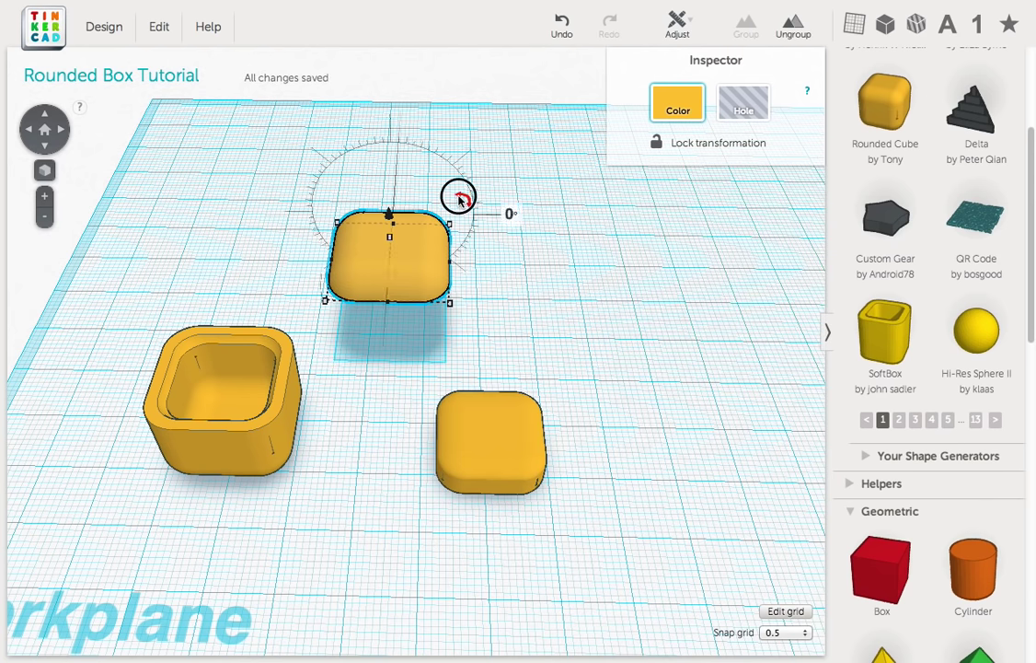
{"action": "left_click_drag", "start_coordinate": [459, 198], "coordinate": [145, 280]}
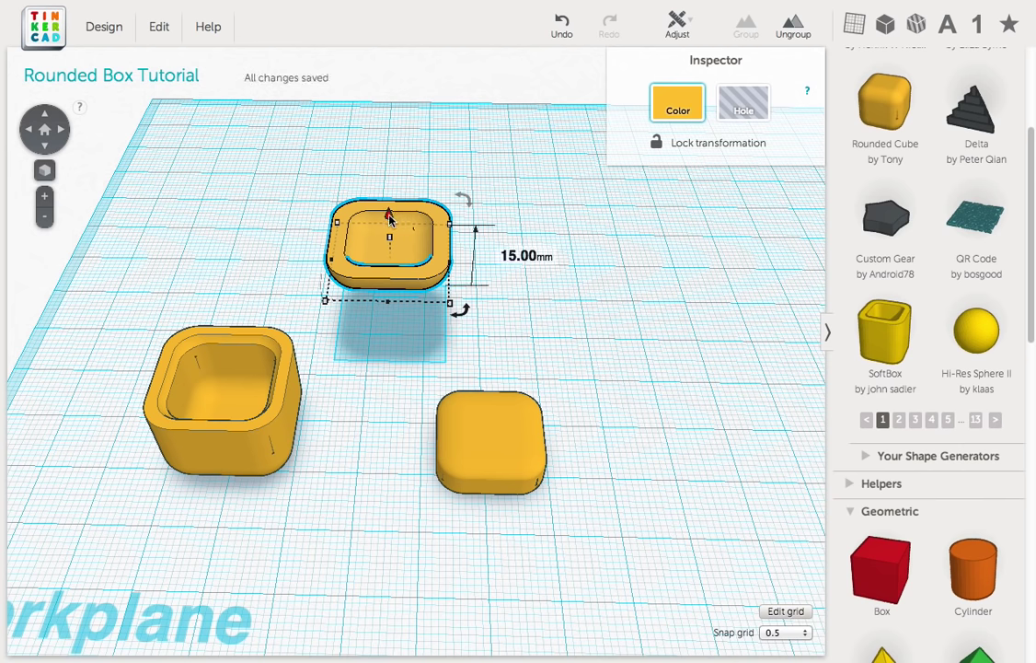
{"action": "left_click_drag", "start_coordinate": [389, 218], "coordinate": [392, 282]}
- Move the flipped lid over the flattened cube, align them at the base and by their centres in width and depth, and group them
{"action": "left_click_drag", "start_coordinate": [352, 334], "coordinate": [454, 486]}
{"action": "left_click_drag", "start_coordinate": [583, 565], "coordinate": [452, 389]}
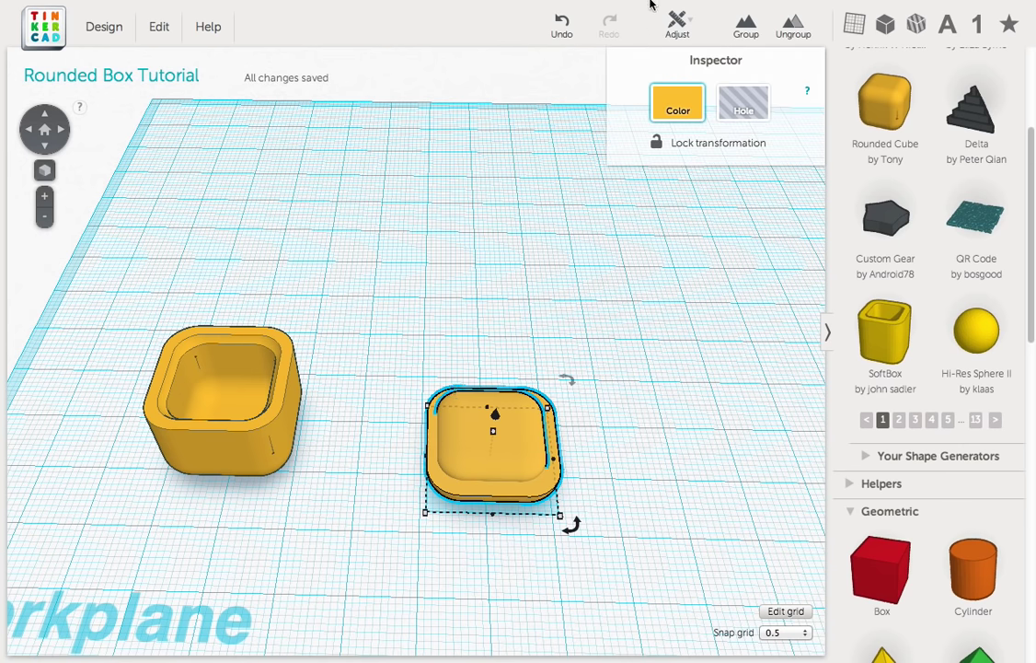
{"action": "left_click", "coordinate": [677, 23]}
{"action": "left_click", "coordinate": [697, 55]}
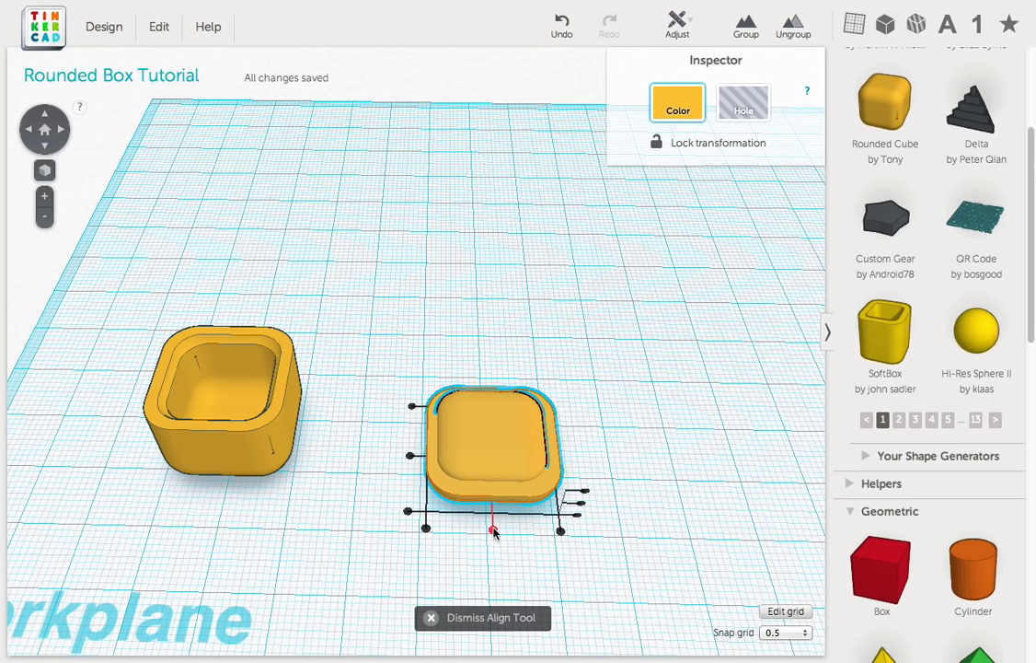
{"action": "left_click", "coordinate": [492, 531]}
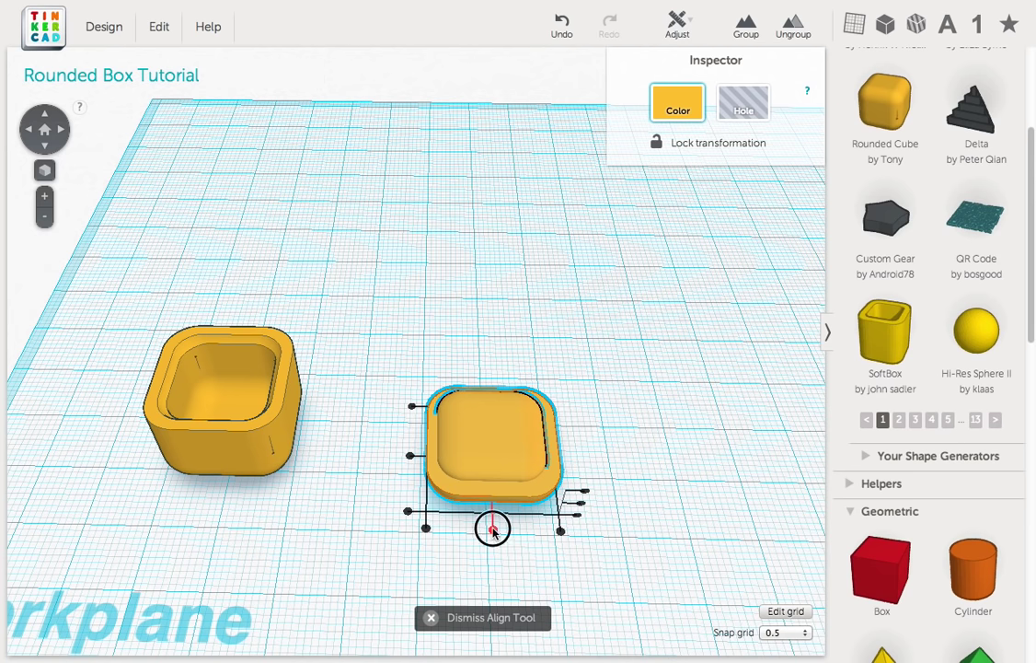
{"action": "left_click", "coordinate": [410, 459]}
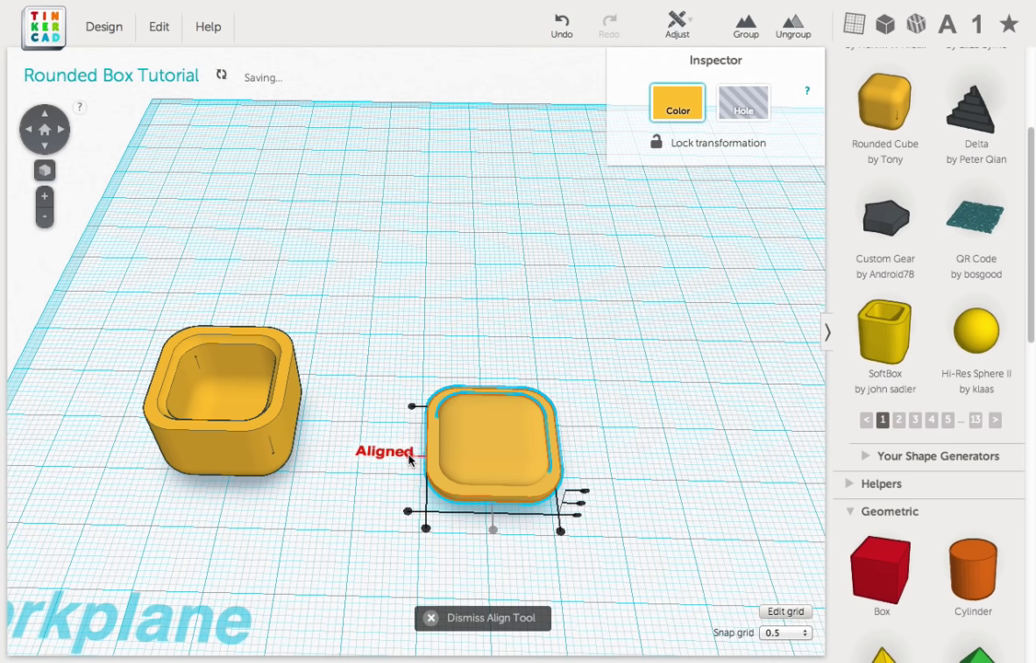
{"action": "left_click", "coordinate": [577, 520]}
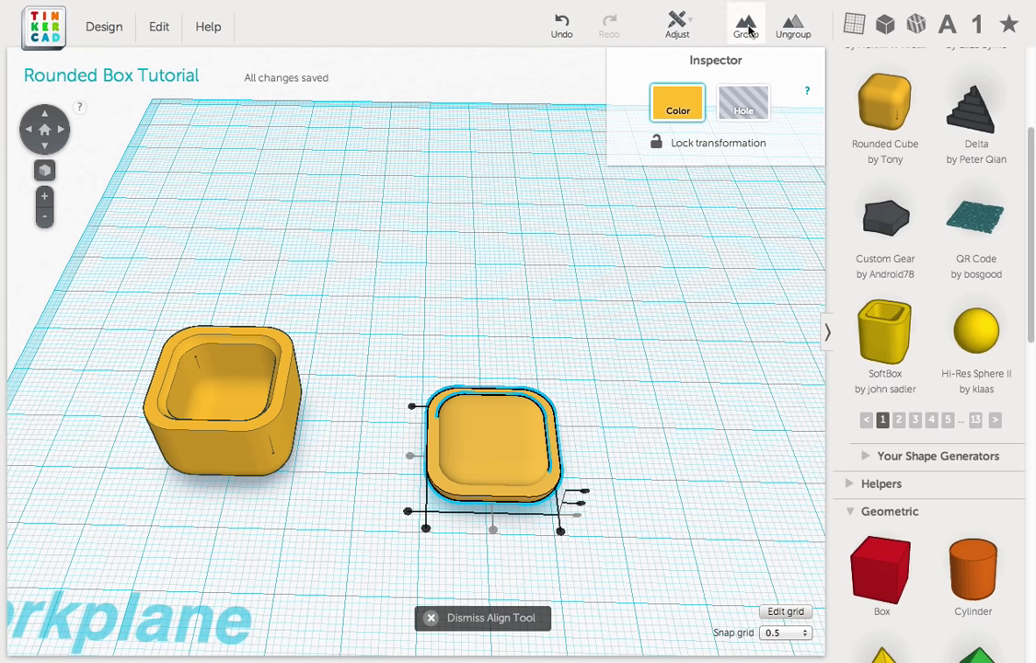
{"action": "left_click", "coordinate": [747, 28]}
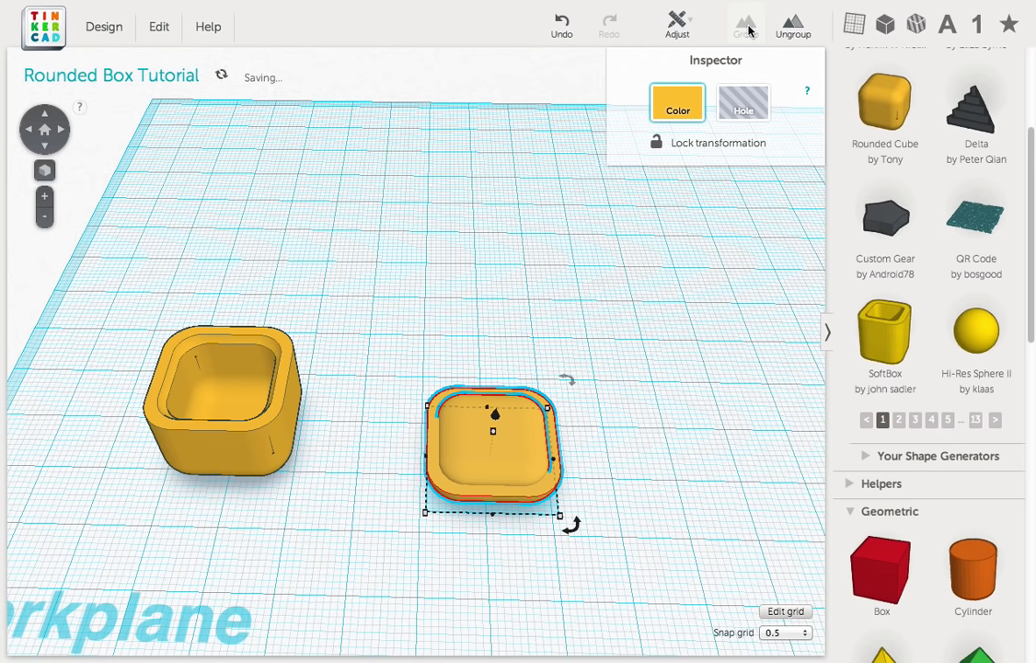
- Move the finished lid right beside the hollow box
{"action": "left_click", "coordinate": [500, 465]}
{"action": "left_click_drag", "start_coordinate": [500, 464], "coordinate": [371, 444]}
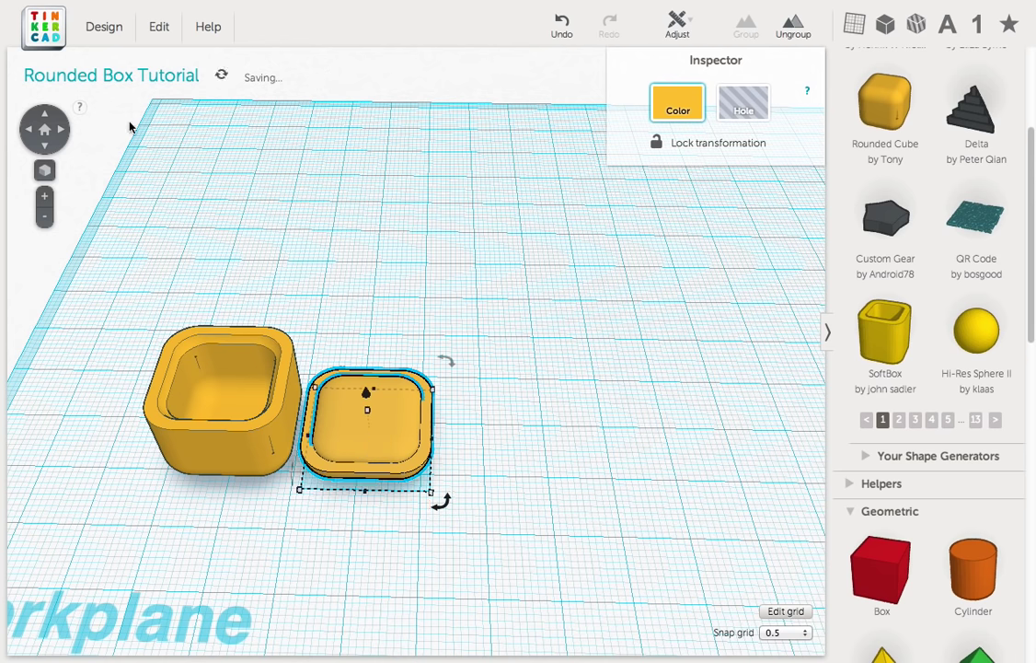